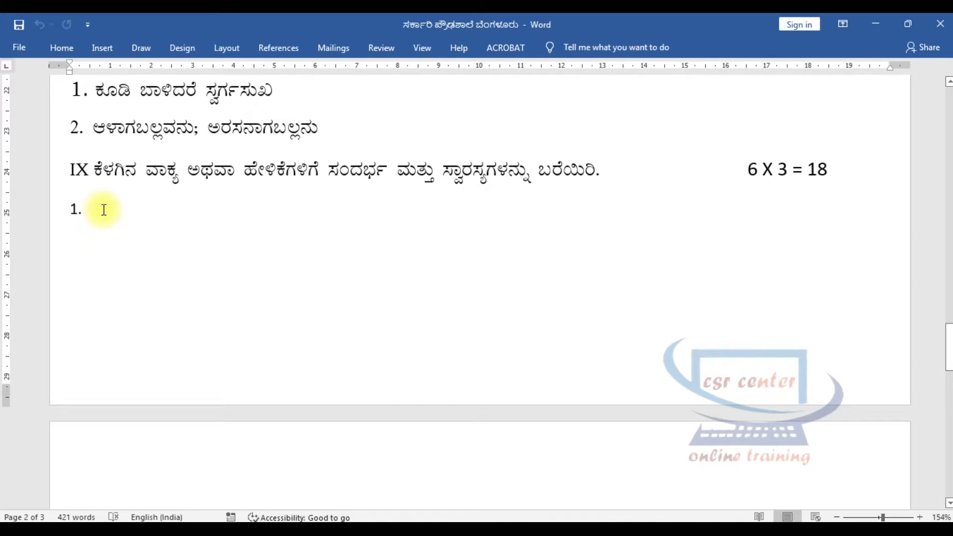
Insert "1. “ರೂಪಿನಂತೆ ಮಾತು ಕೂಡ ಎನಿತುದಾರವಾಗಿದೆ”" and "2. “ಅವರ ಸಾಧನೆಯ ಕಿರೀಟಕ್ಕೆ ಮತ್ತೊಂದು ಗರಿಯನ್ನು ಸೇರಿಸಿತು.”" under section IX without automatic list formatting.
type("\"ರೂಪಿನಂತೆ ಮಾತು ಕೂಡ ಎನಿತುದಾರವಾಗಿದೆ\"")
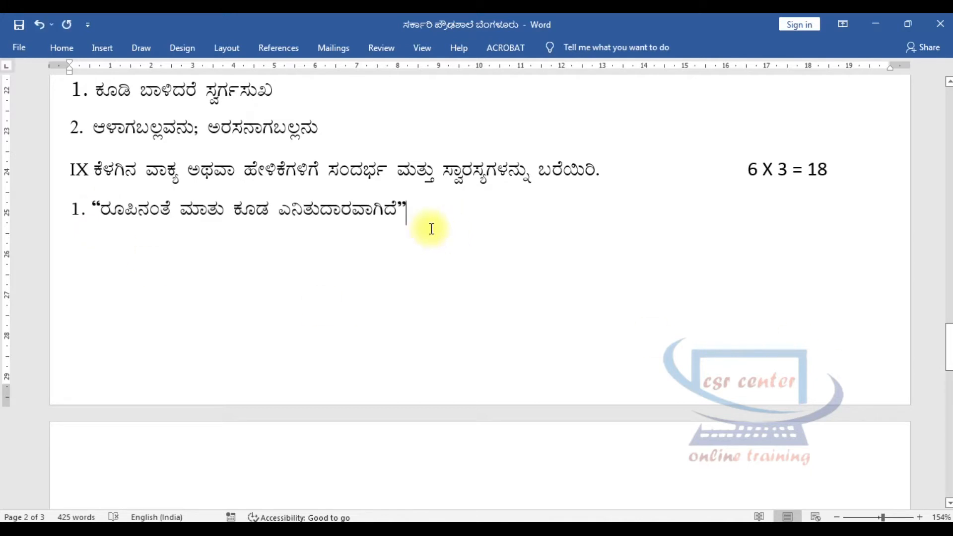
key("Return")
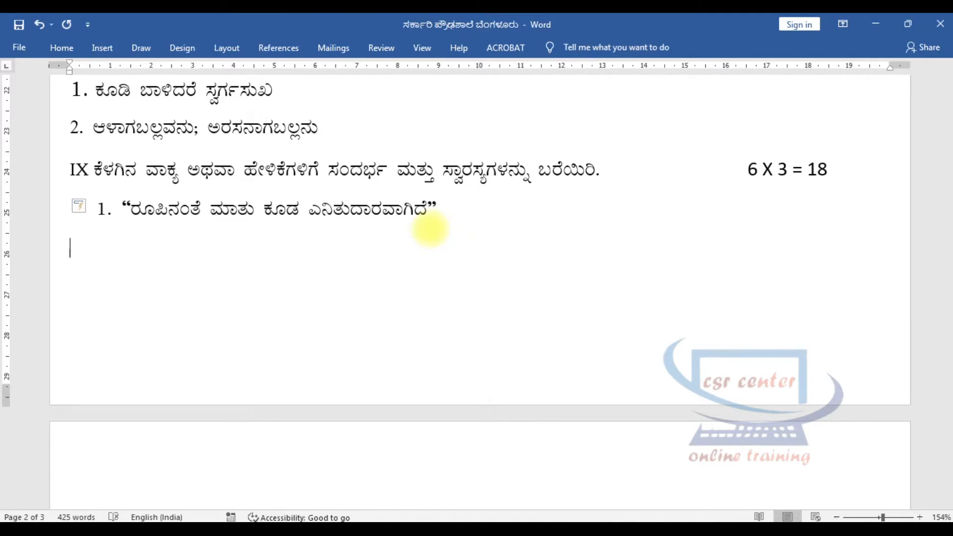
key("ctrl+z")
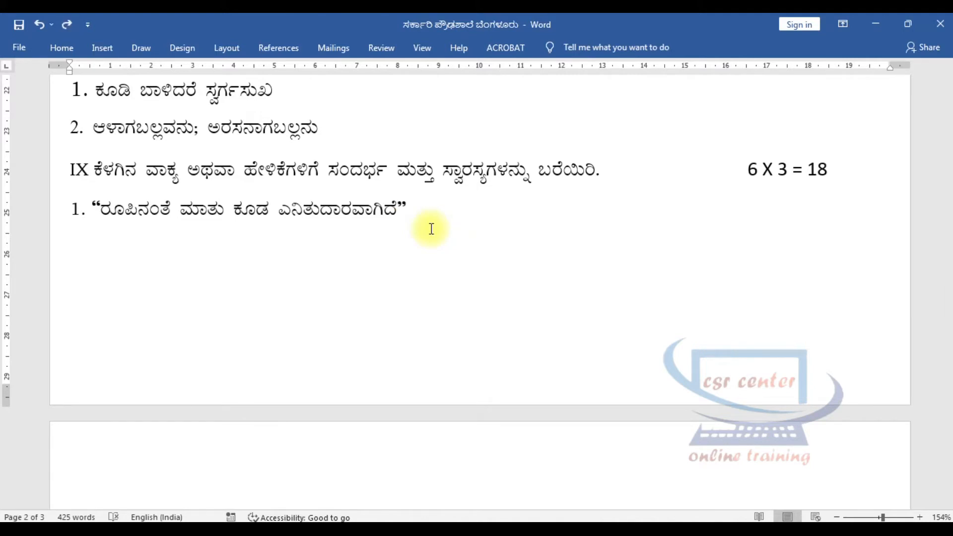
type("2.")
type("\"ಅವರ ಸಾಧನೆಯ ಕಿರೀಟಕ್ಕೆ ಮತ್ತೊಂದು ಗರಿಯನ್ನು ಸೇರಿಸಿತು.\"")
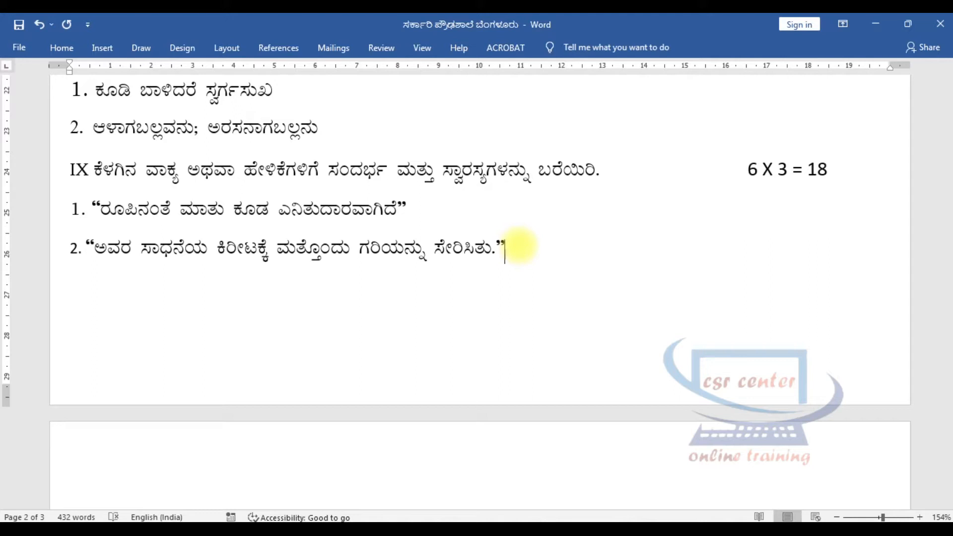
Add "3. “ಹುಸಿಯದ ಬೇಹಾರಿಯೇ ಇಲ್ಲ”" and "4. “ಹೊಡೆದರೊ ಗುಂಡ ಕರುಣ ಇಲ್ಲದ್ಹಂಗ”" on new lines in section IX.
key("Return")
type("3.")
type("\"ಹುಸಿಯದ ಬೇಹಾರಿಯೇ ಇಲ್ಲ\"")
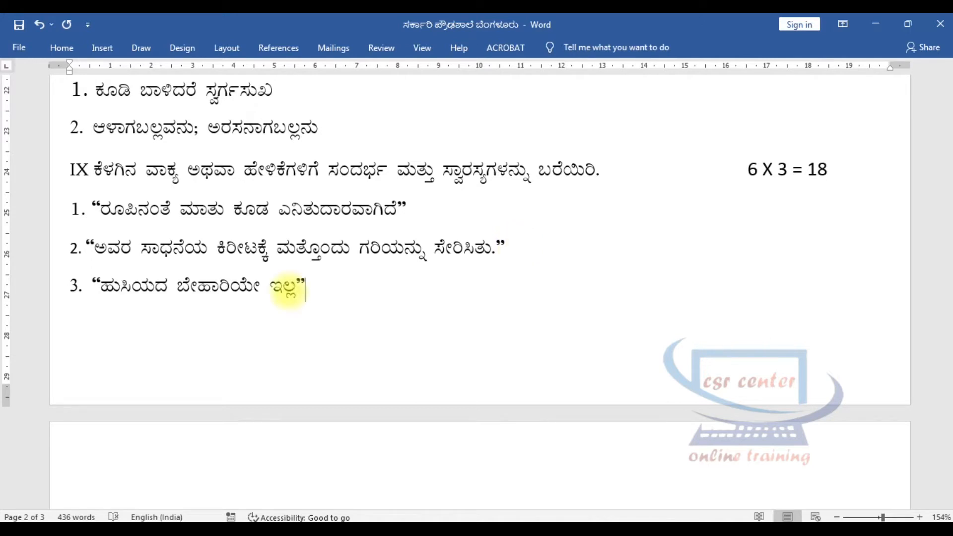
key("Return")
type("4.")
type("\"ಹೊಡೆದರೊ ಗುಂಡ ಕರುಣ ಇಲ್ಲದ್ದಂಗ\"")
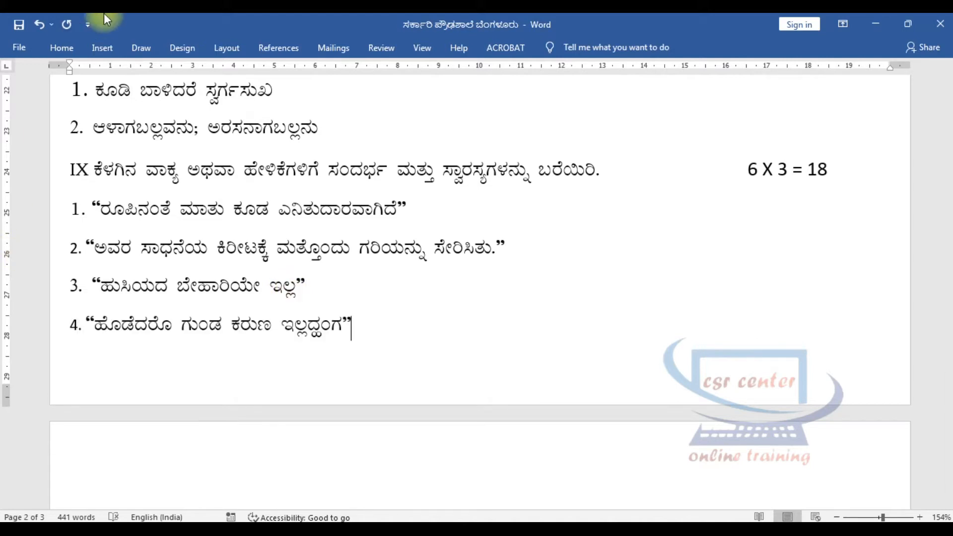
Add "5. “ಜೀಯ ಹಸಾದವೆಂಬುದು ಕಷ್ಟ”" and "6. “ಹಸುರು ಹಸುರಿಳೆಯುಸಿರೂ”" as the last items of section IX.
key("Return")
type("5.")
type("\"ಜೀಯ ಹಸಾದವೆಂಬುದು ಕಷ್ಟ\"")
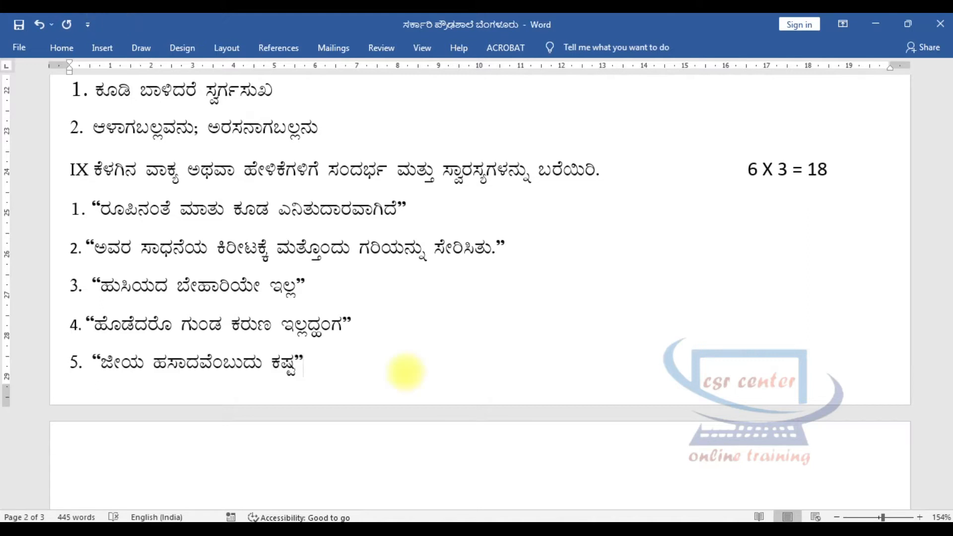
key("Return")
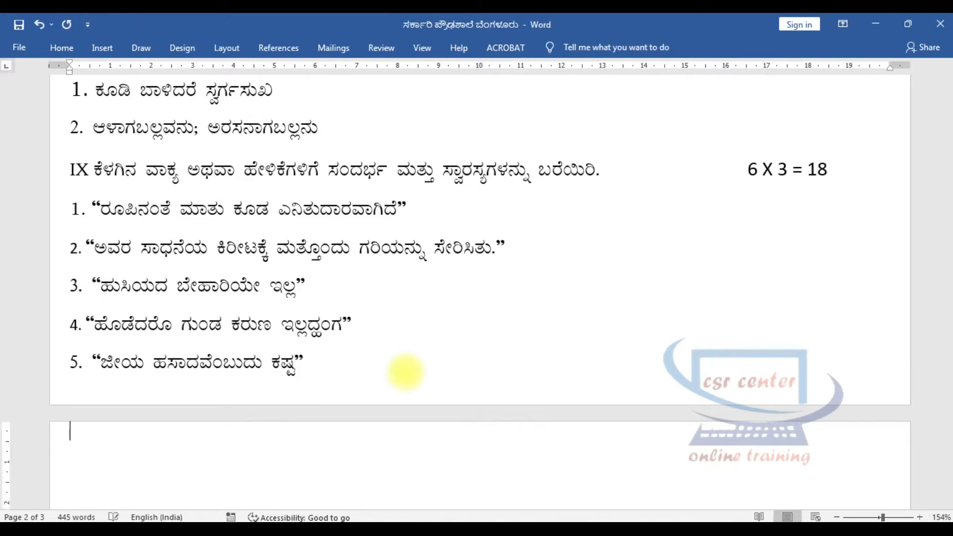
type("6.")
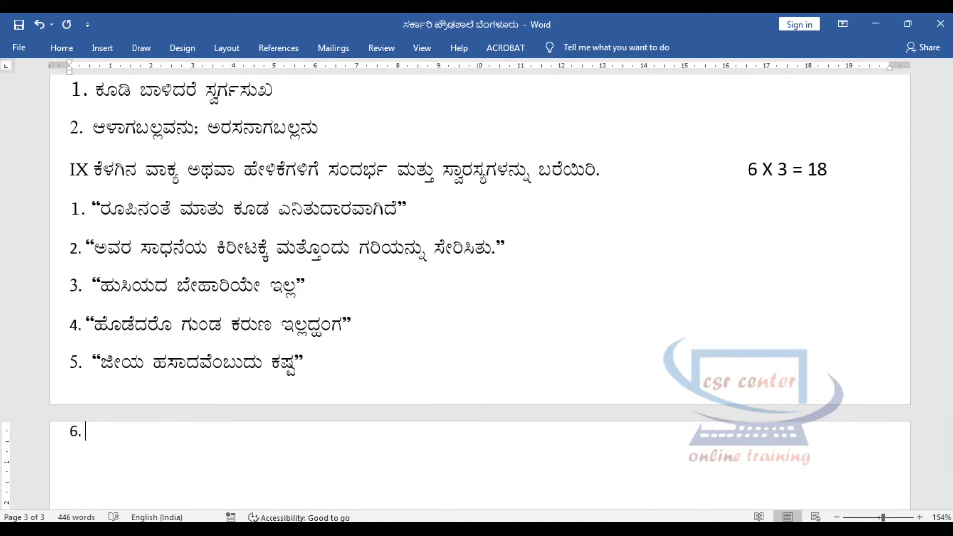
type("\"ಹಸುರು ಹಸುರಿಳೆಯುಸಿರೂ\"")
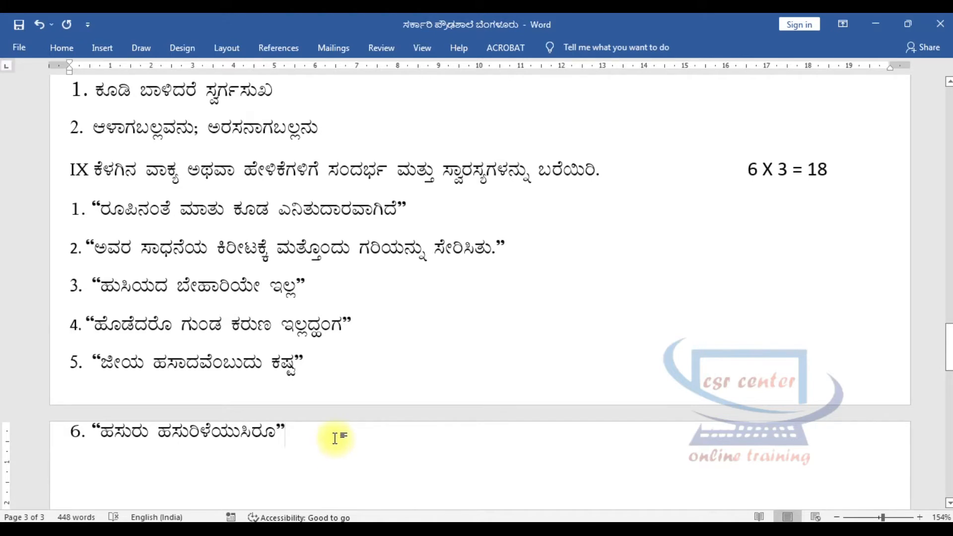
Add the section heading "X ಕೆಳಗಿನ ಪದ್ಯಭಾಗವನ್ನು ಪೂರ್ಣಗೊಳಿಸಿ ಬರೆಯಿರಿ" on a new line below item 6.
scroll(335, 440, "down", 3)
left_click(69, 228)
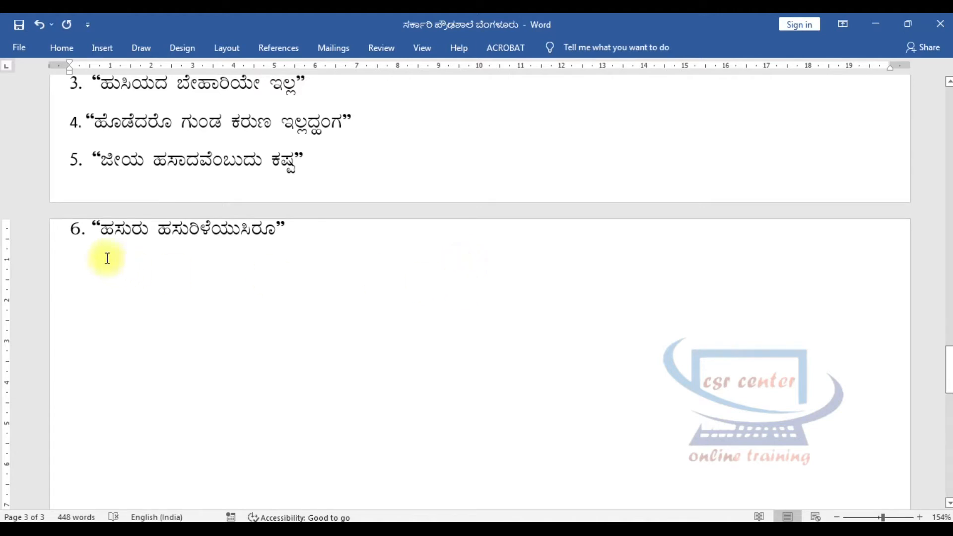
scroll(187, 145, "up", 1)
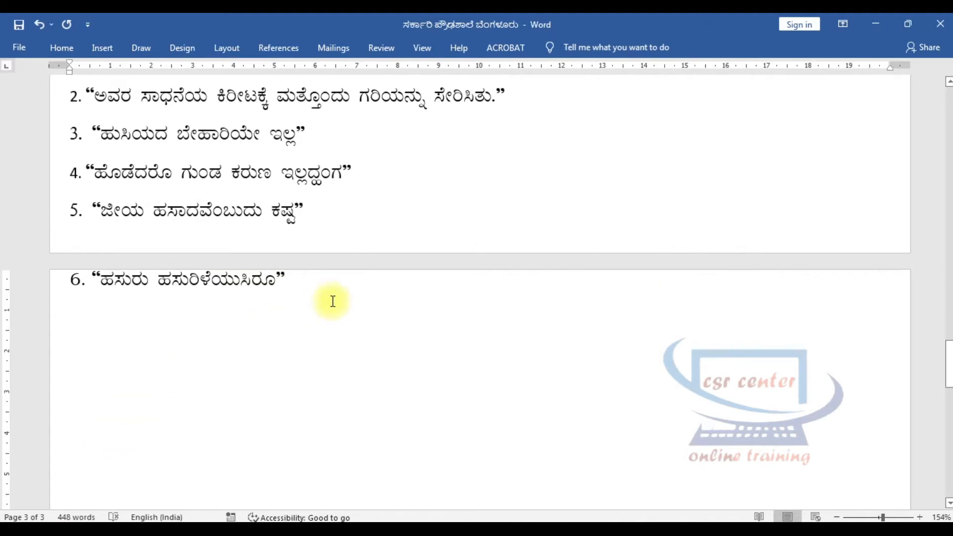
left_click(361, 292)
key("Return")
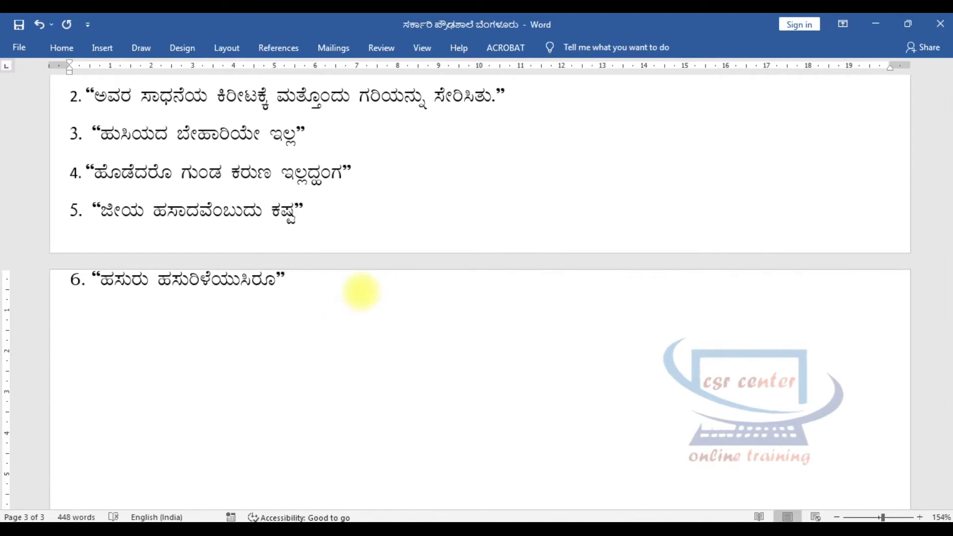
scroll(374, 272, "down", 3)
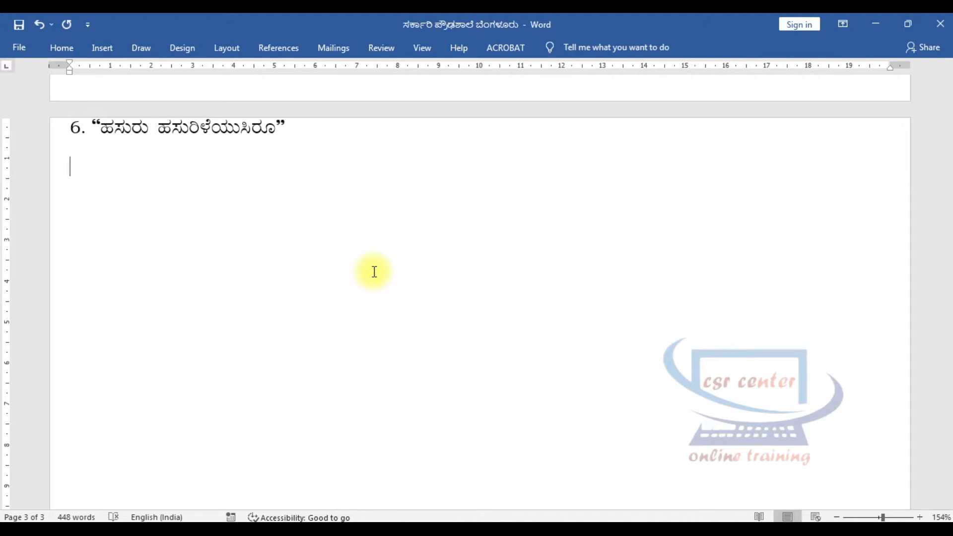
type("X")
type("ಕೆಳಗಿನ ಪದ್ಯಭಾಗವನ್ನು ಪೂರ್ಣಗೊಳಿಸಿ ಬರೆಯಿರಿ")
Add the marks "1 X 4 = 4" at the far end of the section X heading line, spaced with tabs.
key("Tab")
key("Tab")
key("Tab")
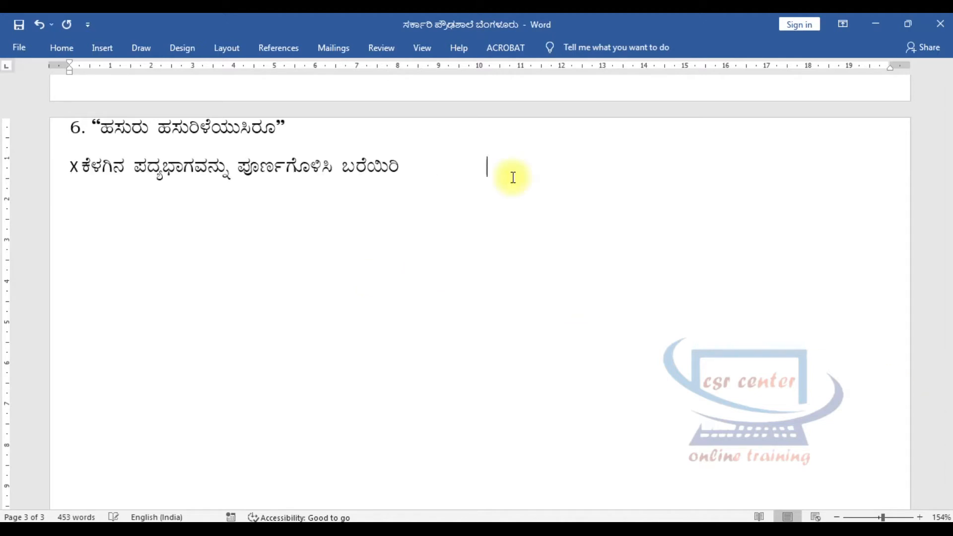
key("Tab")
key("Tab")
key("Tab")
type("1")
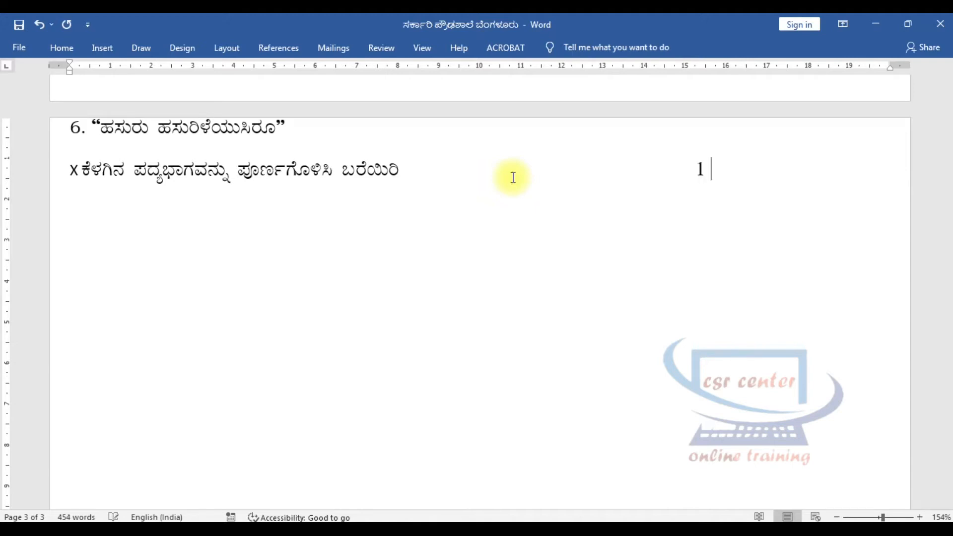
type(" X 4 = 4")
Begin item 1 of section X with "1. ನೆಲಕಿಱಿವೆನೆಂದು" on a new line, without automatic list formatting.
key("Return")
type("1.")
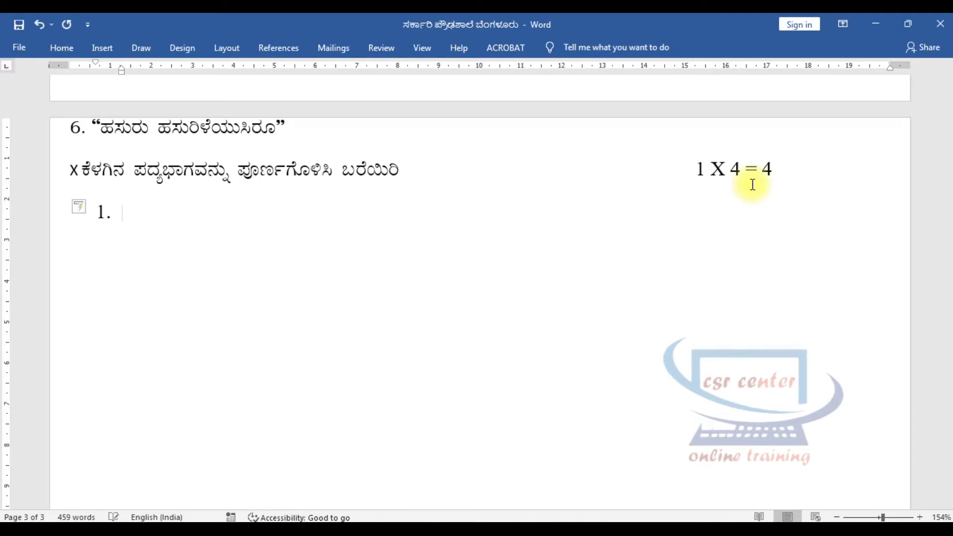
key("ctrl+z")
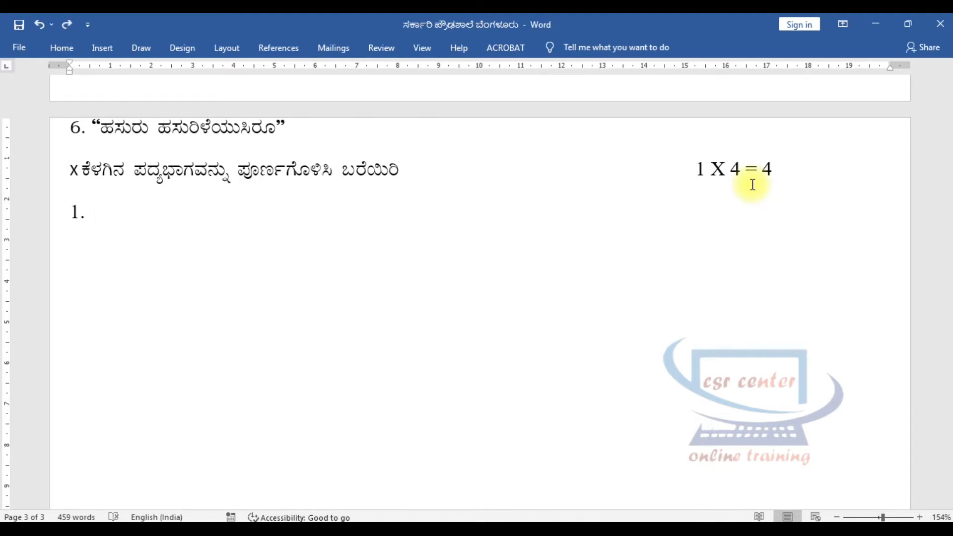
type("ನೆಲಕಿಚ್ಚೆನೆಂದು")
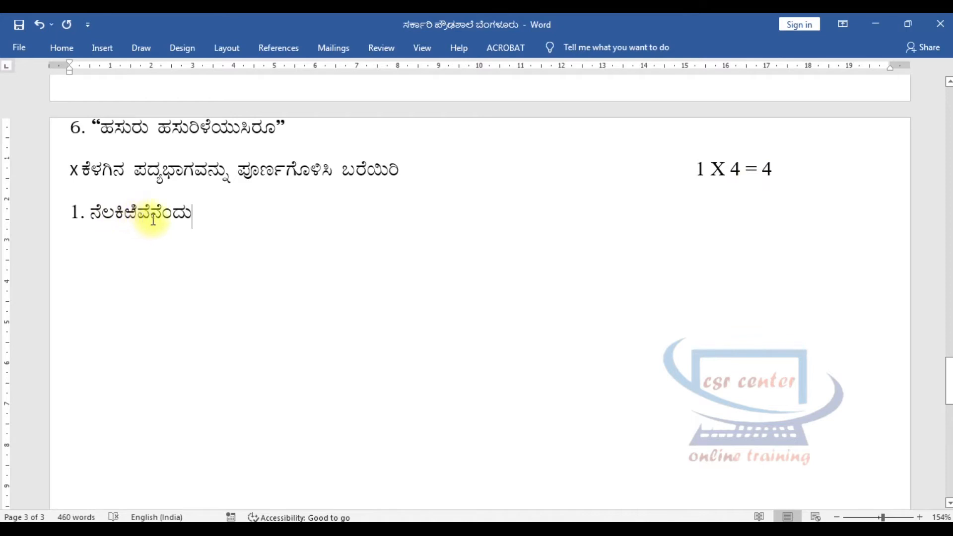
double_click(137, 217)
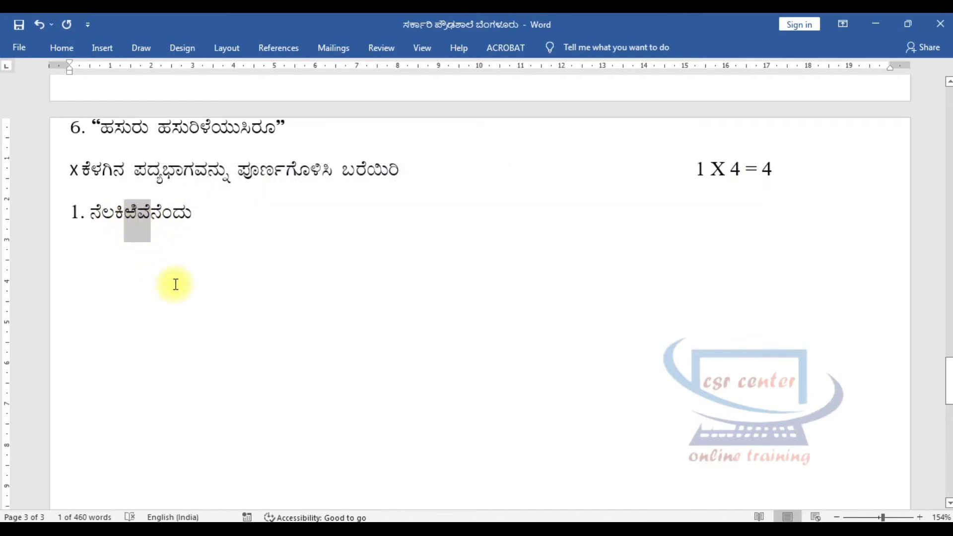
left_click(215, 221)
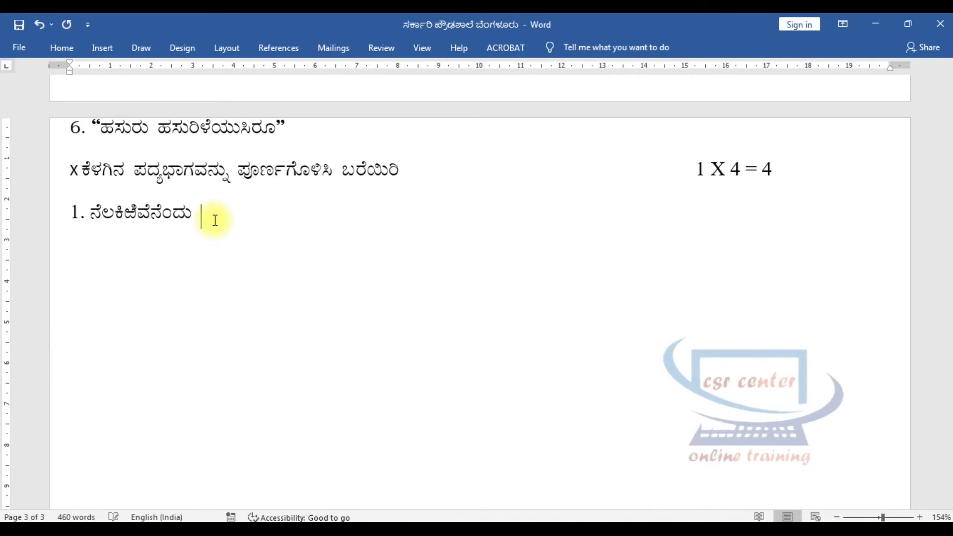
type("____")
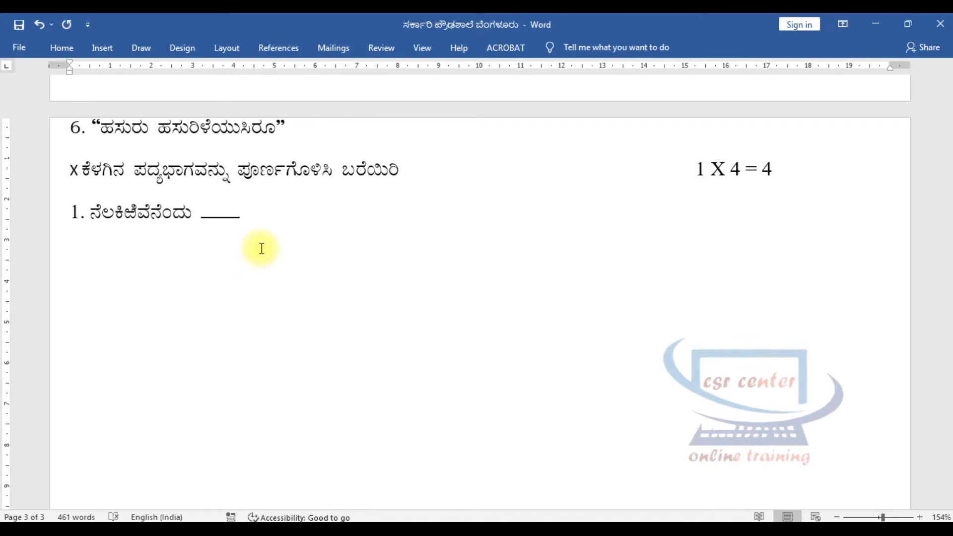
key("BackSpace")
key("BackSpace")
key("BackSpace")
key("BackSpace")
Add a dotted blank after "ನೆಲಕಿಱಿವೆನೆಂದು" and a full dotted answer line of matching extent below it.
type(".........................")
key("BackSpace")
type("........................................................")
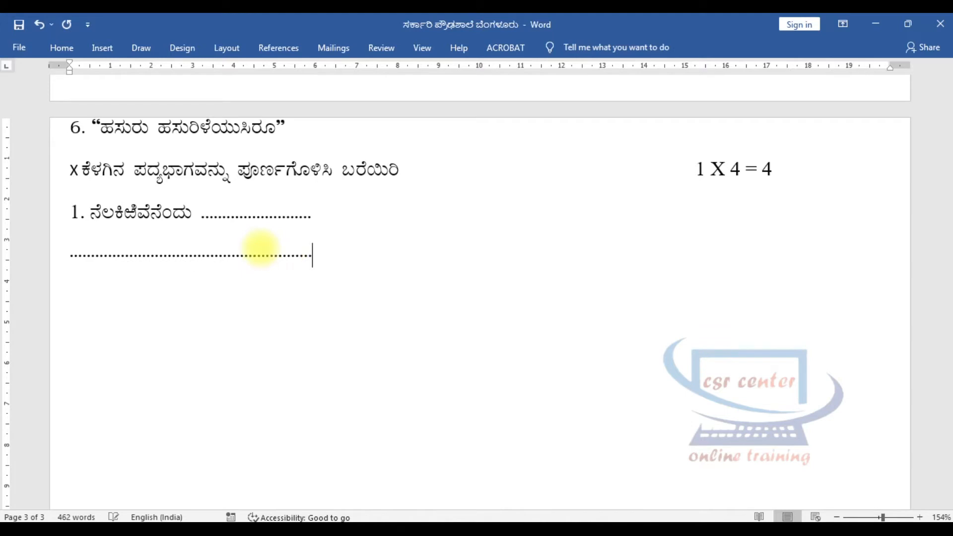
Add a third dotted verse line and a shorter fourth dotted line ending with "ಪುದುವಾೞ್ದಪೆನೇ".
key("Return")
type("....................................................")
type("......")
key("BackSpace")
key("Return")
type("..............................ಪುದುವಾಟ್ಟಿಪೆನೇ")
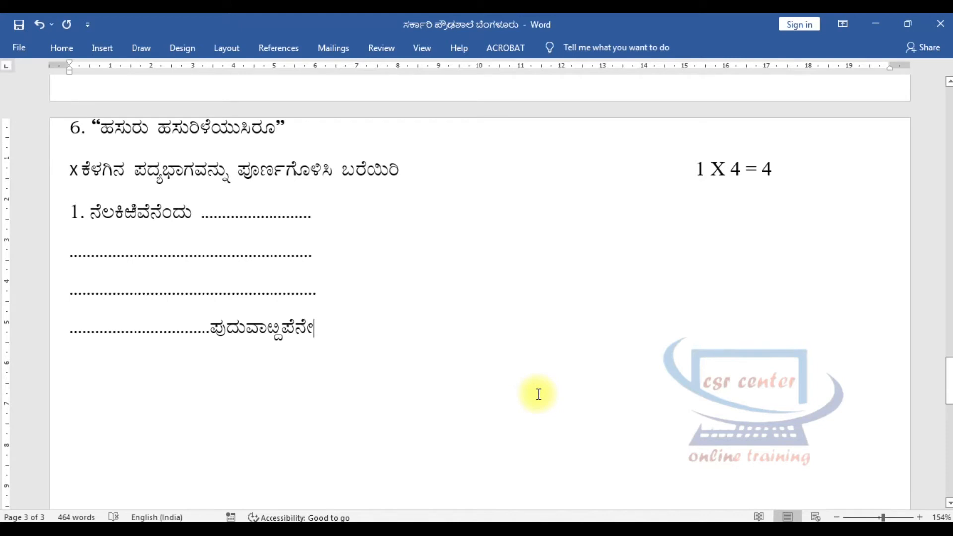
Add an indented "ಅಥವಾ" below the verse, followed by the alternative verse's opening line "ಪುಟ್ಟಿದ" with a dotted blank.
key("Return")
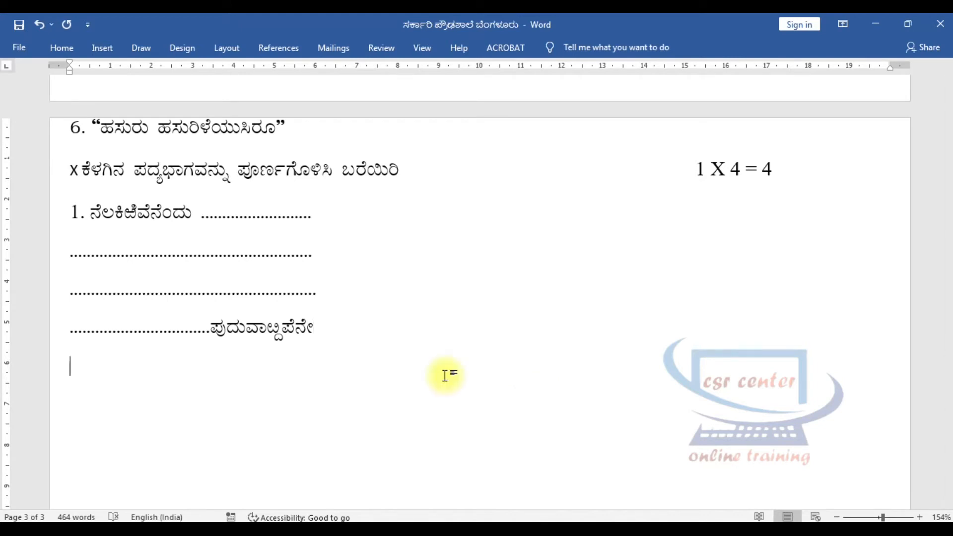
key("Tab")
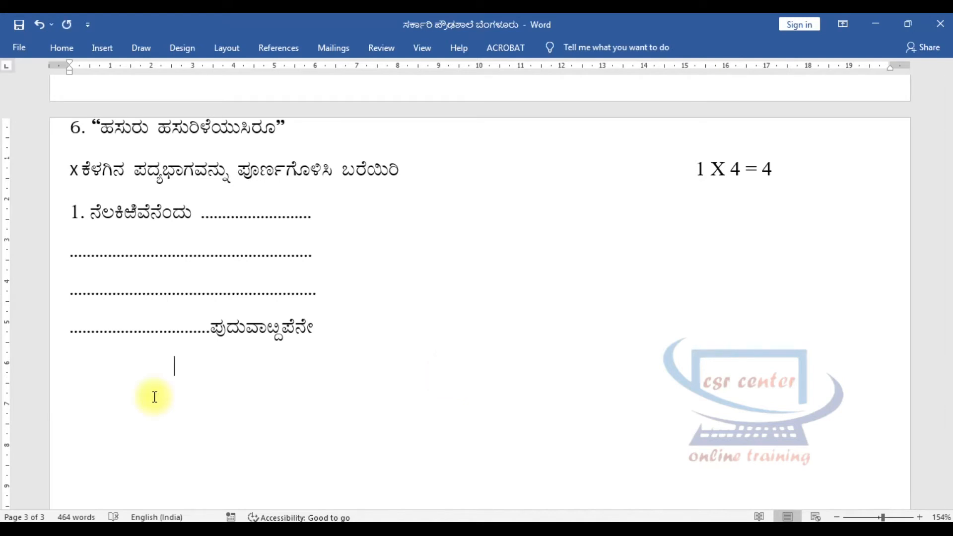
type("ಅಥವಾ")
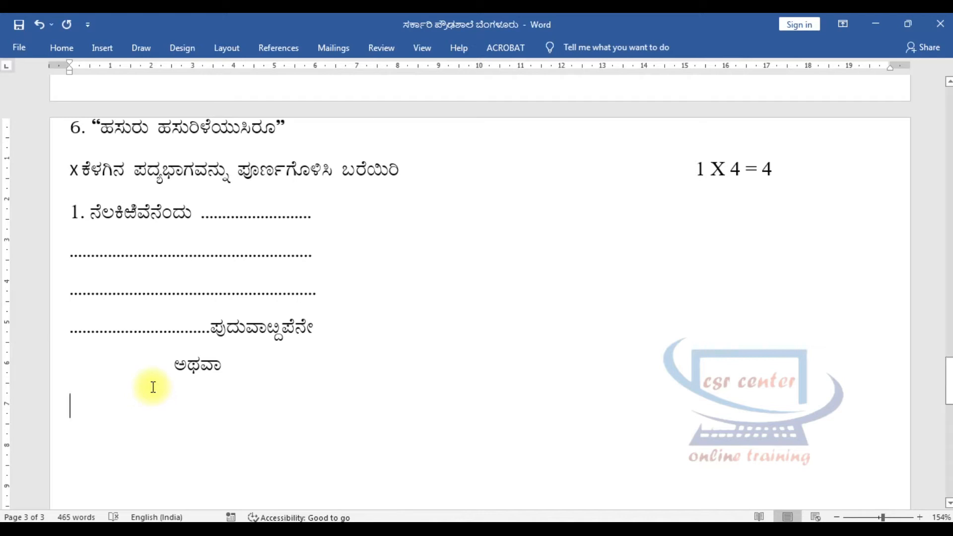
type("ಪುಟ್ಟಿದ.....")
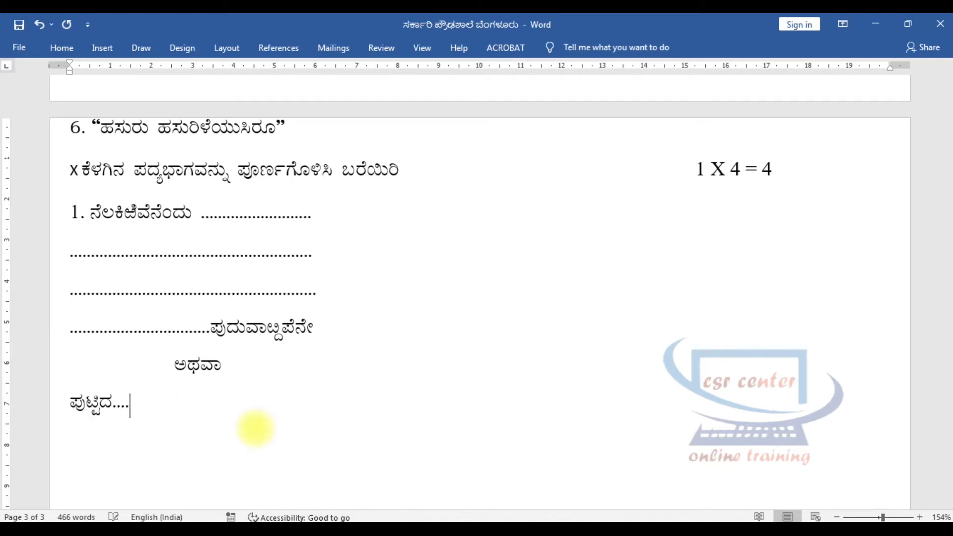
type(".....................................")
key("Return")
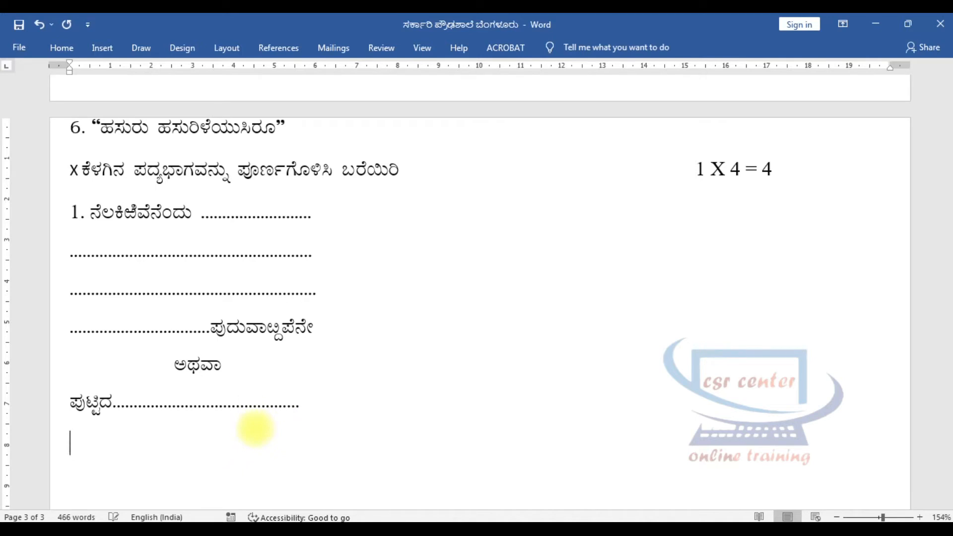
Complete the alternative verse with two dotted lines and a last one ending in "ಮೆಱೆವೆಂ", even out the dots, and start a new line.
type(".")
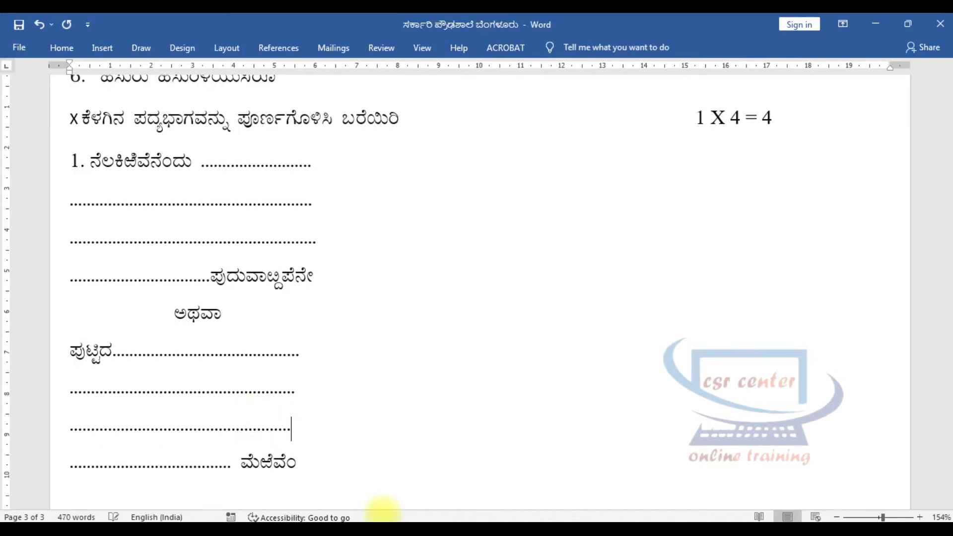
left_click(299, 391)
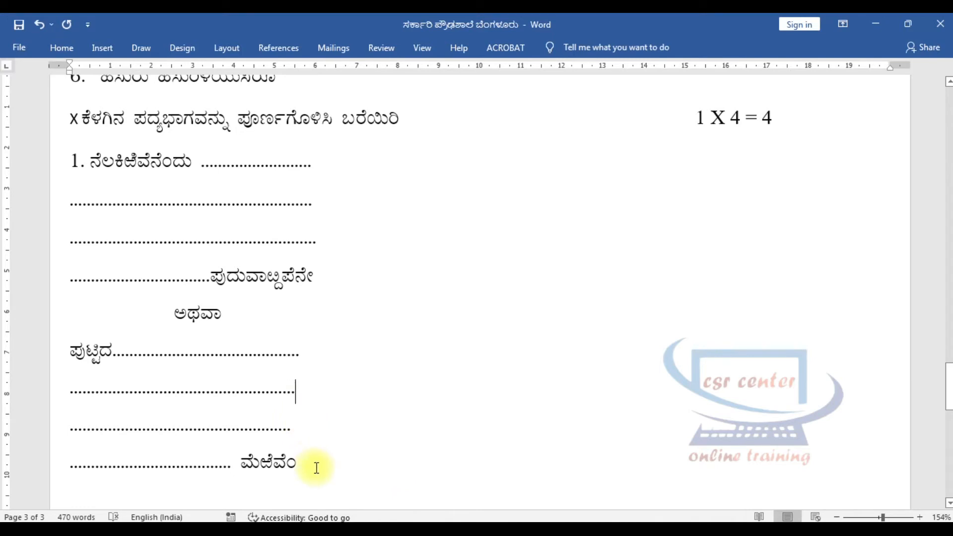
left_click(294, 428)
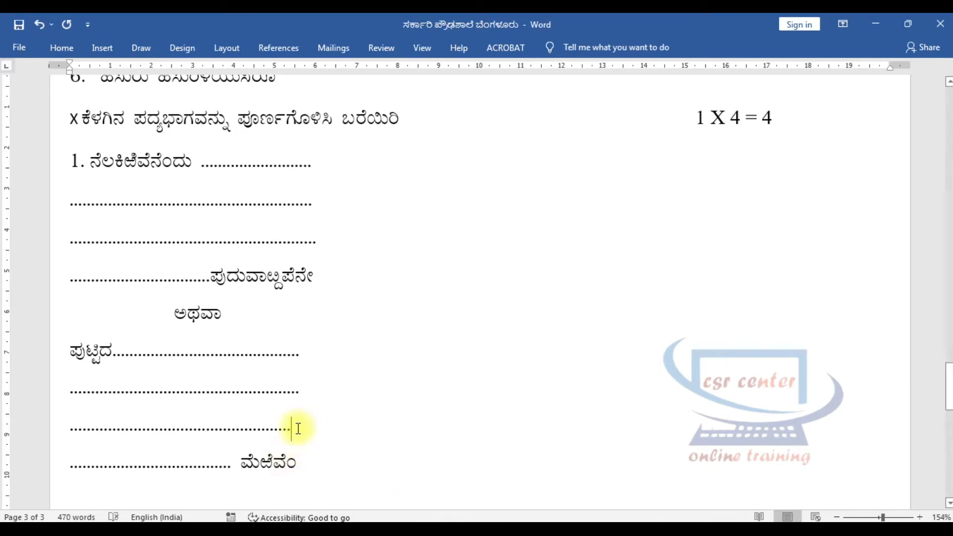
left_click(239, 467)
type("..")
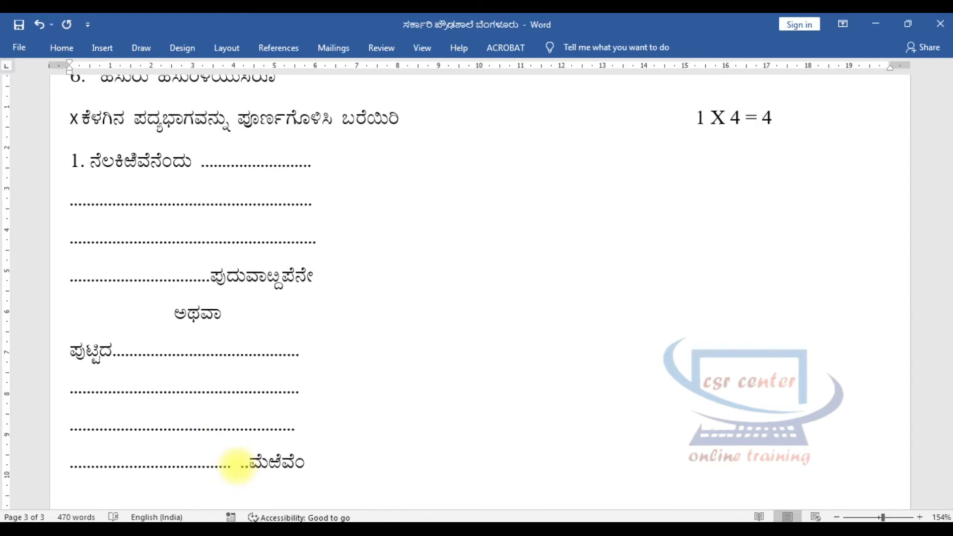
left_click(316, 472)
key("Return")
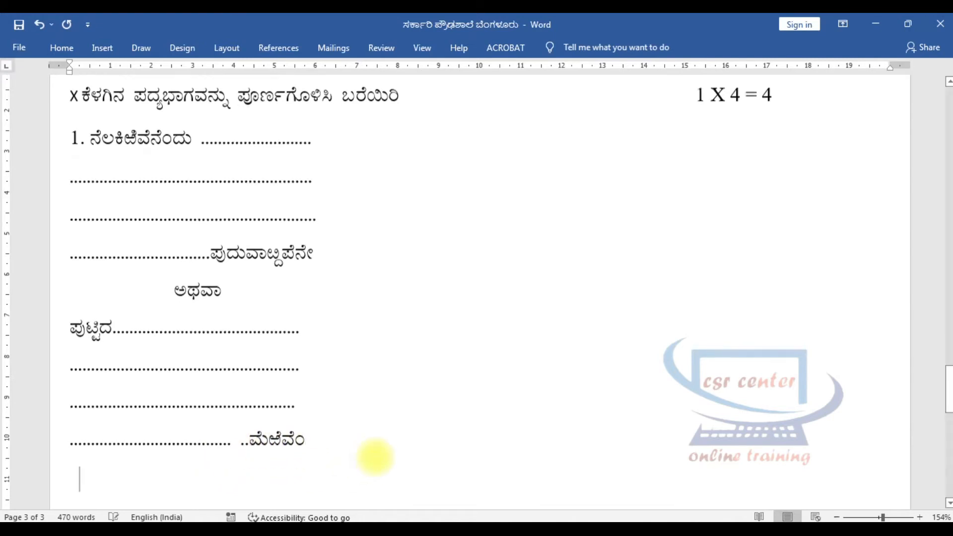
scroll(234, 219, "up", 1)
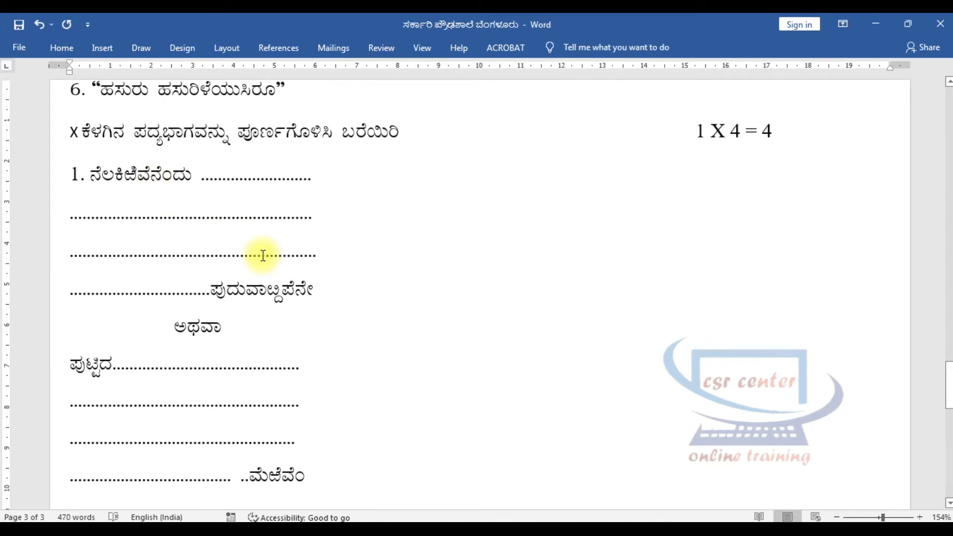
Start section XI below the verse with the instruction "ಕೆಳಗಿನ ಪದ್ಯಭಾಗವನ್ನು ಓದಿ ಅರ್ಥಮಾಡಿಕೊಂಡು, ಅಡಕವಾಗಿರುವ ಮೌಲ್ಯವನ್ನಾಧರಿಸಿ ಸಾರಾಂಶ ಬರೆಯಿರಿ.".
scroll(255, 258, "down", 6)
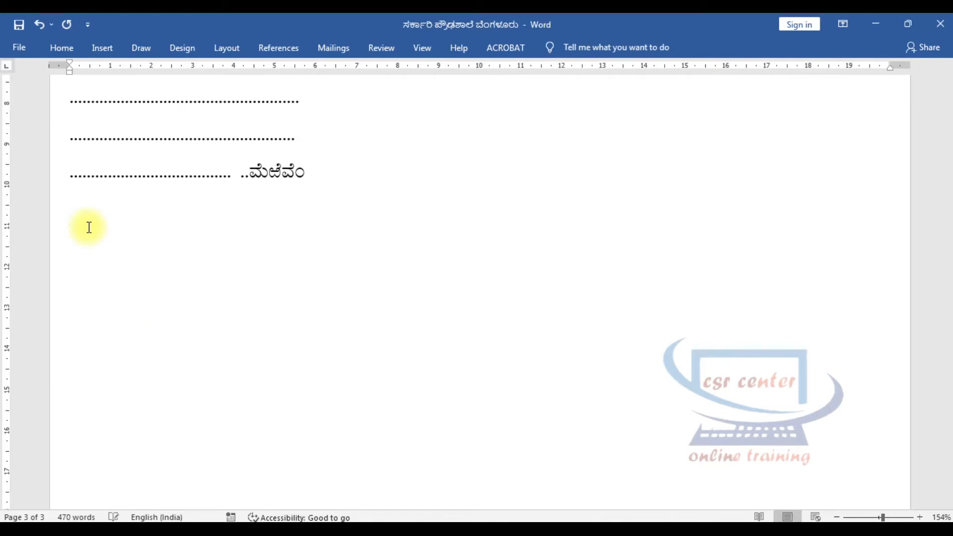
type("XI")
type("ಕೆಳಗಿನ ಪದ್ಯಭಾಗವನ್ನು ಓದಿ ಅರ್ಥಮಾಡಿಕೊಂಡು, ಅಡಕವಾಗಿರುವ ಮೌಲ್ಯವನ್ನಾಧರಿಸಿ ಸಾರಾಂಶ ಬರೆಯಿರಿ.")
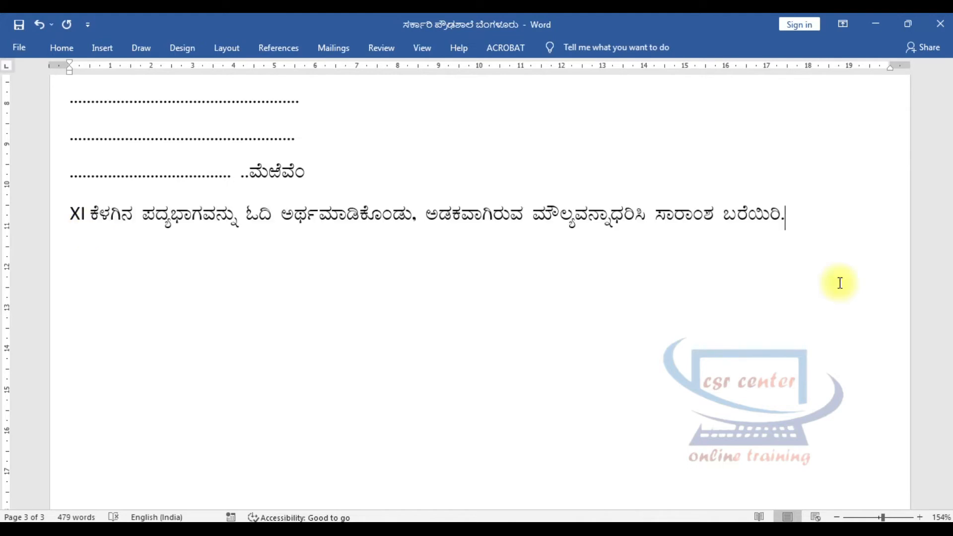
key("Return")
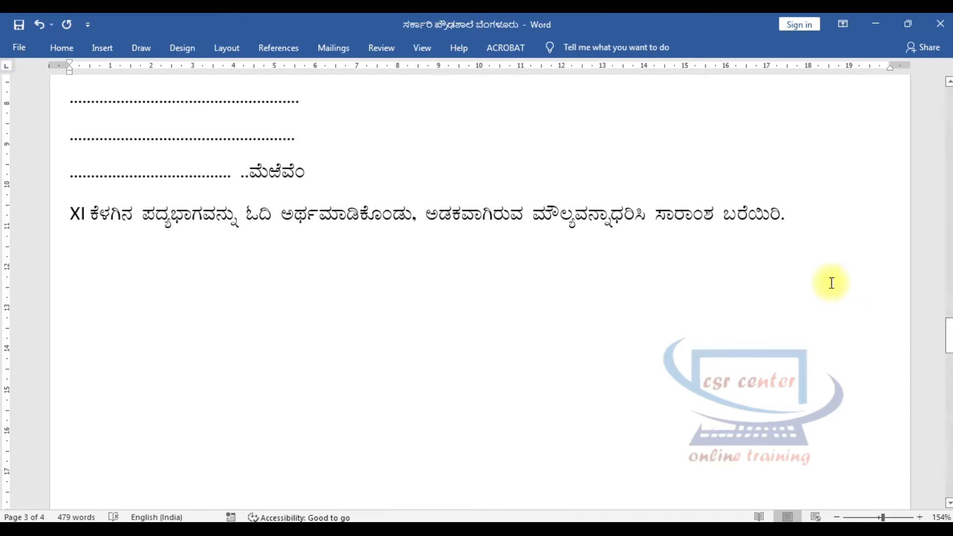
Add as item 1 of section XI the six-line verse from "ಎತ್ತಣ ತುರಂಗಮಿದು ಪೊಕ್ಕು ಪೂದೋಟಮಂ" to "ಲವನೋದಿಕೊಳುತಿರ್ದನು.".
type("1.")
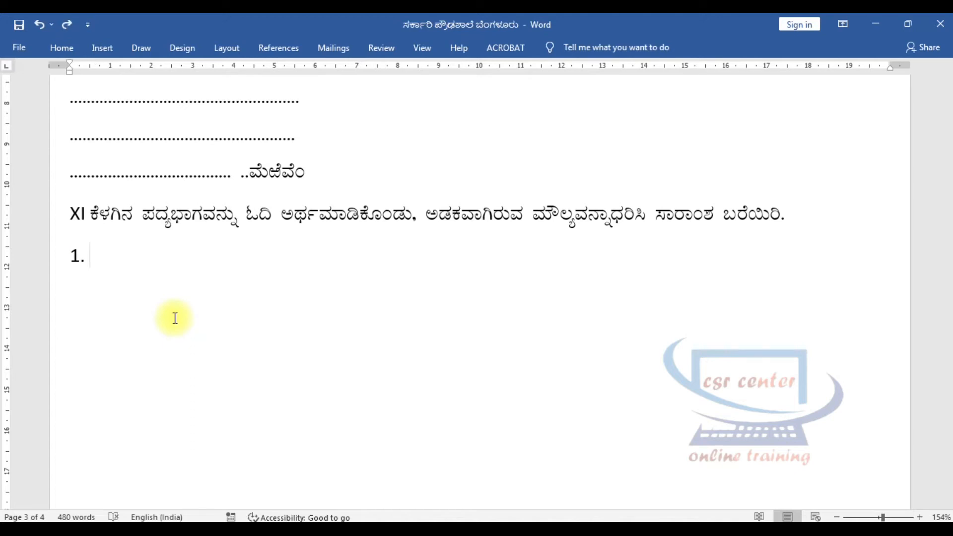
key("ctrl+v")
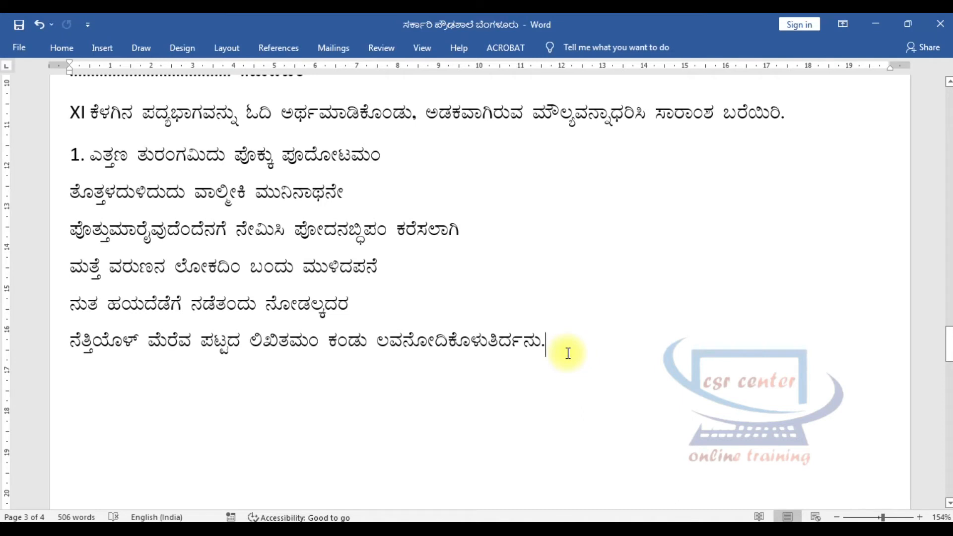
key("Return")
Add the marks "1 X 4 = 4" at the end of the section XI instruction line.
left_click(792, 122)
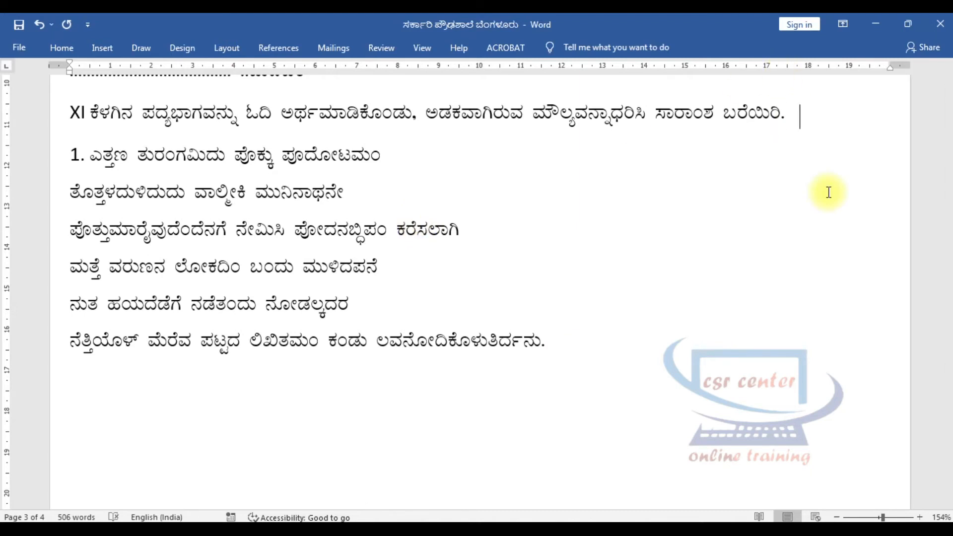
type("1")
scroll(834, 206, "up", 1)
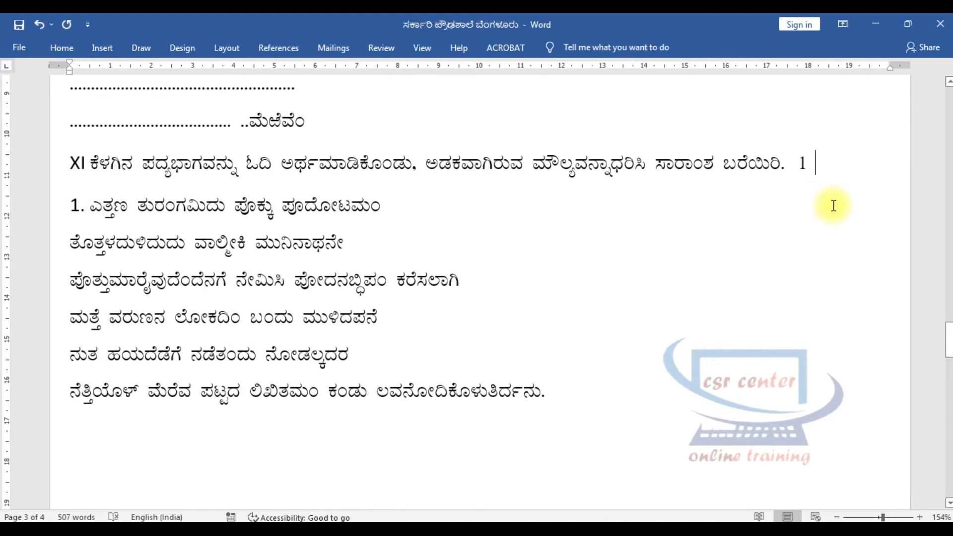
type("X 4")
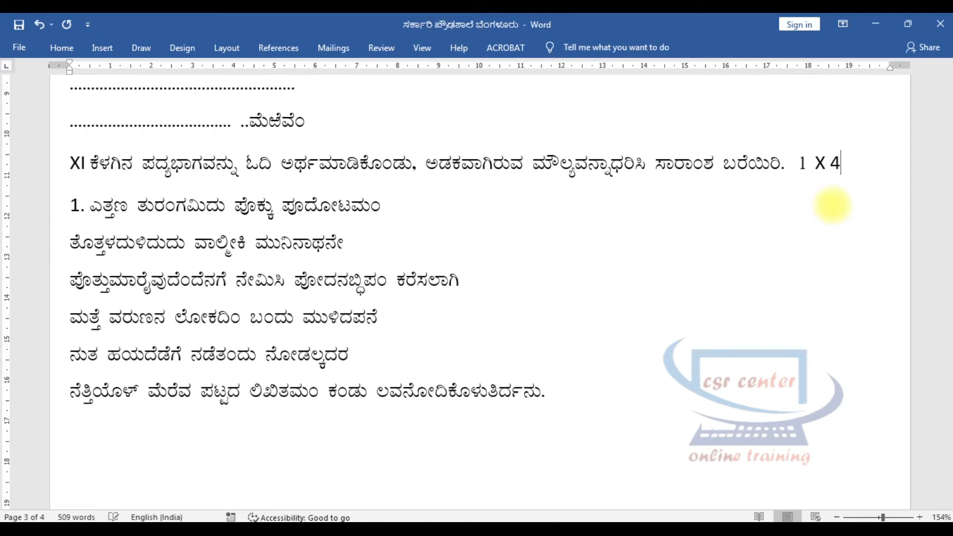
type(" = 4")
Start section XII below the verse with the instruction "ಕೆಳಗಿನ ಪ್ರಶ್ನೆಗಳಿಗೆ ಎಂಟು ಅಥವಾ ಹತ್ತು ವಾಕ್ಯಗಳಲ್ಲಿ ಉತ್ತರ ಬರೆಯಿರಿ.".
scroll(695, 297, "down", 1)
left_click(612, 389)
scroll(612, 389, "down", 2)
scroll(596, 367, "down", 2)
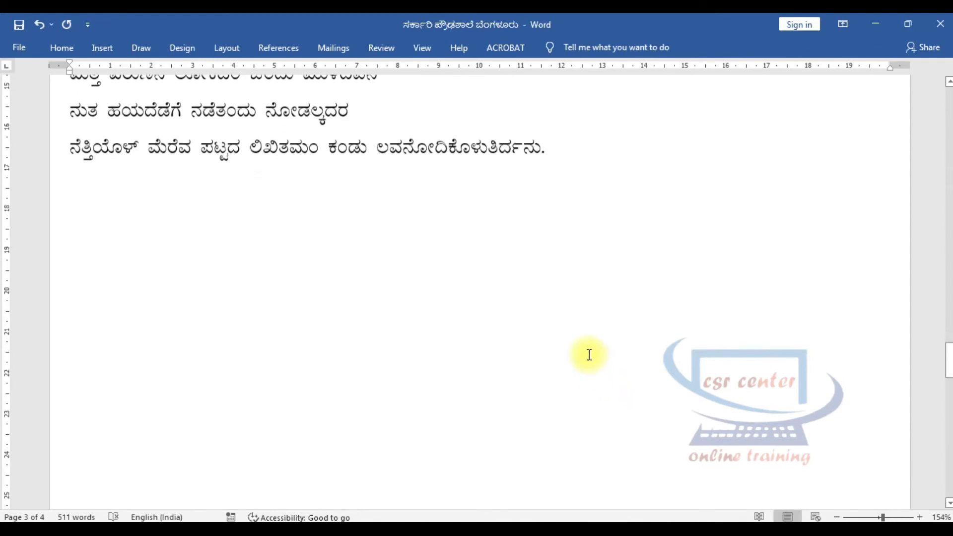
scroll(589, 354, "down", 1)
type("XII")
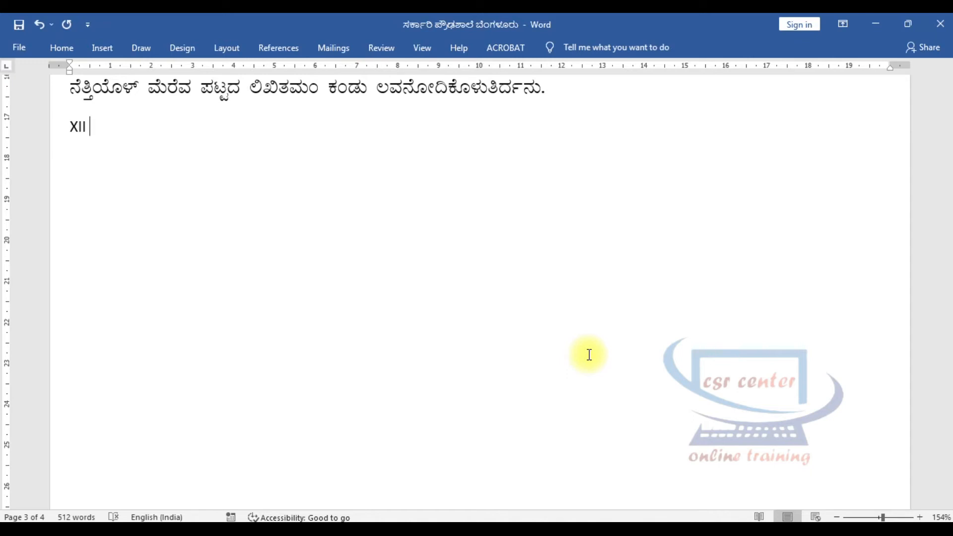
type("ಕೆಳಗಿನ ಪ್ರಶ್ನೆಗಳಿಗೆ ಎಂಟು ಅಥವಾ ಹತ್ತು ವಾಕ್ಯಗಳಲ್ಲಿ ಉತ್ತರ ಬರೆಯಿರಿ.")
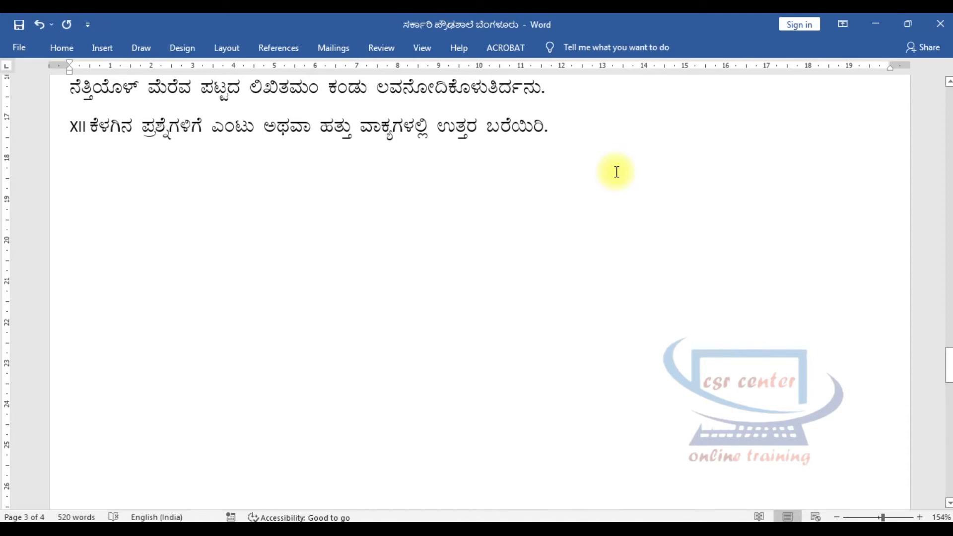
Add the marks "2 X 4 = 8" at the far end of the section XII instruction line.
key("Tab")
key("Tab")
key("Tab")
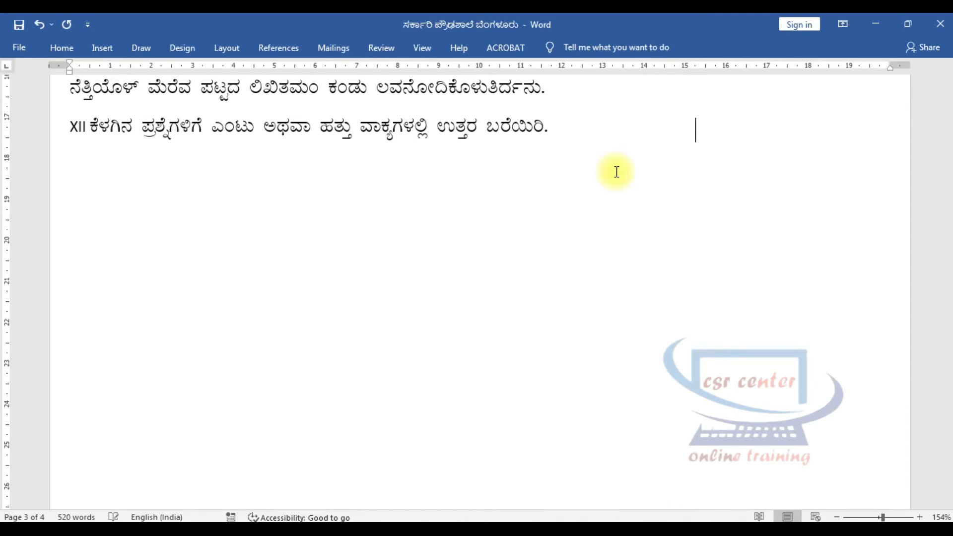
key("Tab")
type("2  X 4 = 8")
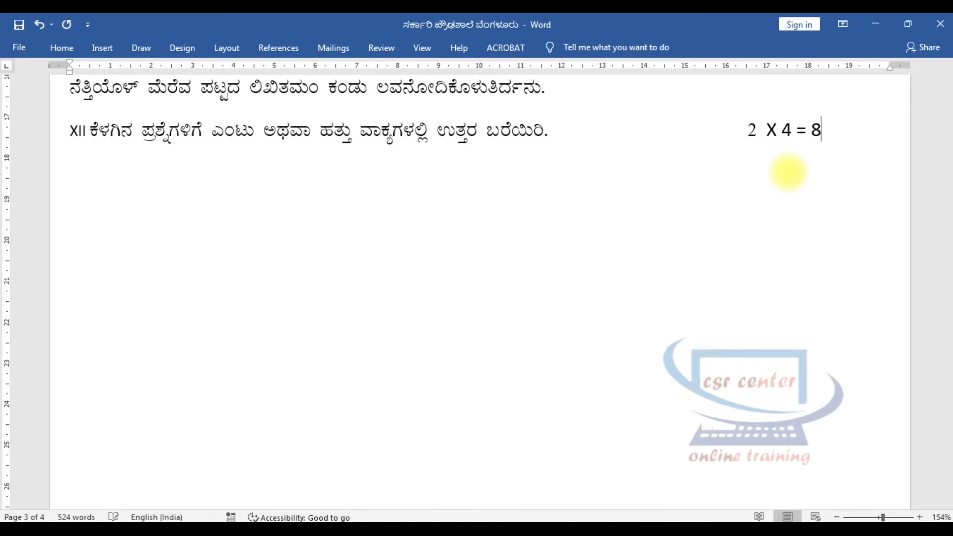
Add question 1 of section XII, "ಮೂರ್ತಿರಾಯರ ದೃಷ್ಟಿಯಲ್ಲಿ ಹುಲಿಯು ಬೇಟೆಯಾಡುವ ಬಗೆಯನ್ನು ವಿವರಿಸಿ.", without automatic numbering.
key("Return")
type("1.")
key("ctrl+z")
type("ಮೂರ್ತಿರಾಯರ ದೃಷ್ಟಿಯಲ್ಲಿ ಹುಲಿಯು ಬೇಟೆಯಾಡುವ ಬಗೆಯನ್ನು ವಿವರಿಸಿ.")
key("Return")
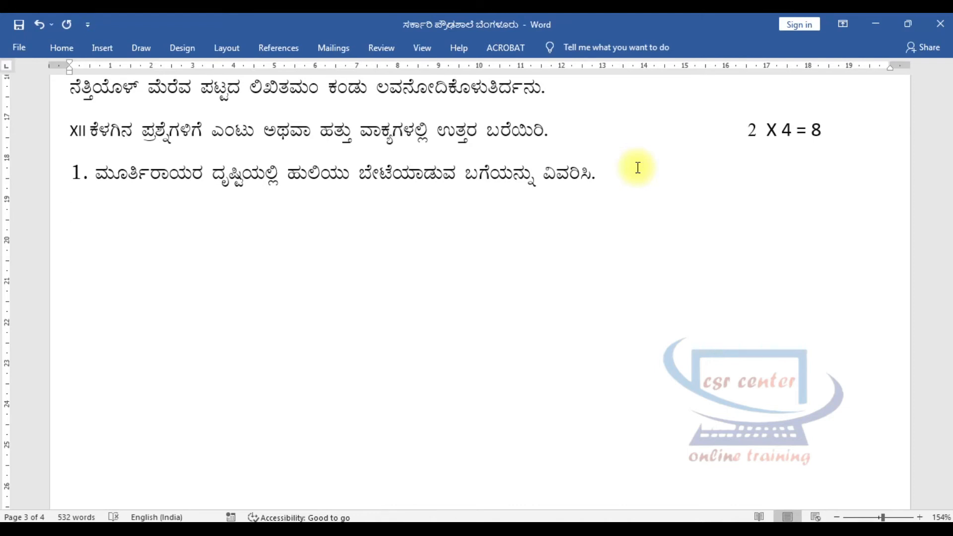
Add an indented "ಅಥವಾ" and the alternative question "ಶಾನುಭೋಗರು ಬದುಕುಳಿದದ್ದು ಹುಲಿಯ ಧರ್ಮಶ್ರದ್ಧೆಯಿಂದ ಎಂಬುದನ್ನು ಲೇಖಕರು ಹೇಗೆ ವಿವರಿಸಿದ್ದಾರೆ?".
key("Tab")
key("Tab")
key("Tab")
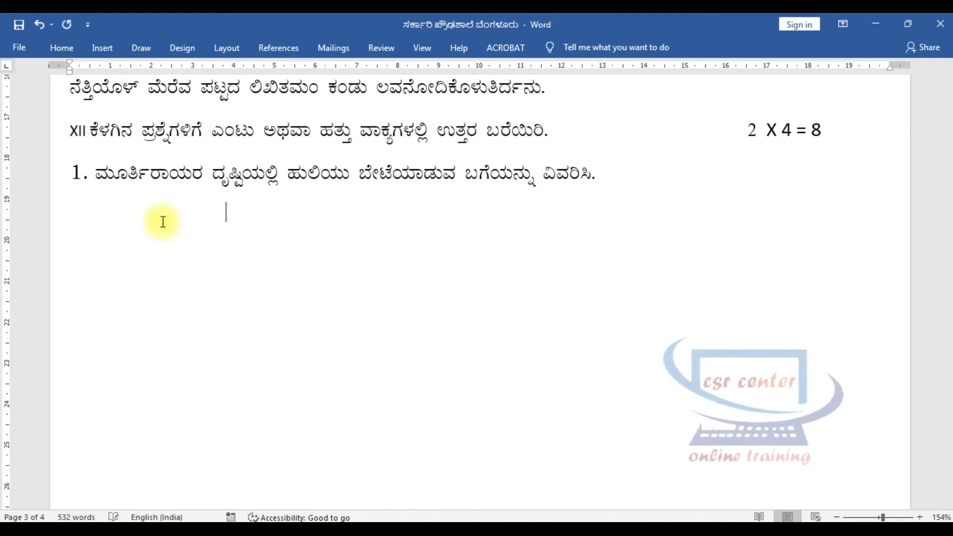
key("Tab")
key("Tab")
type("ಅಥವಾ")
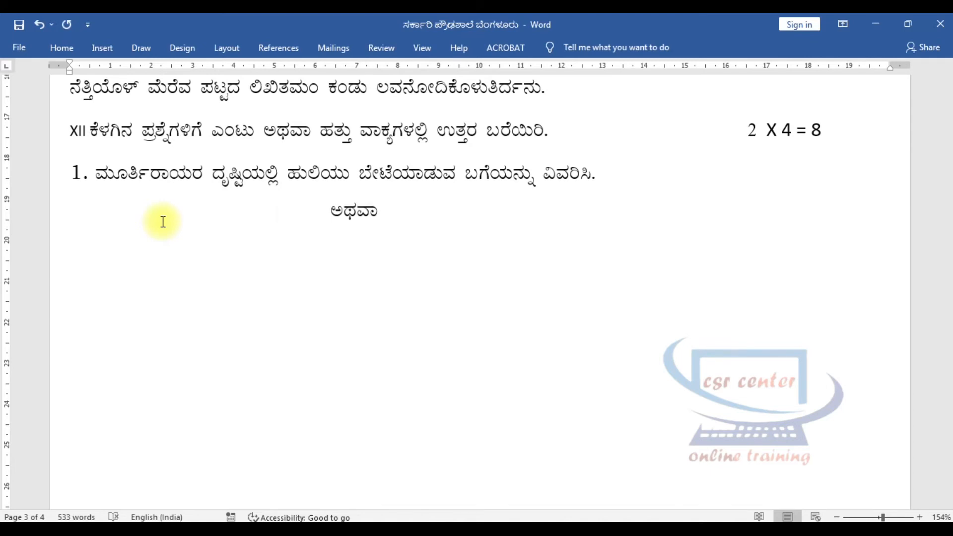
key("Return")
type("ಶಾನುಭೋಗರು ಬದುಕುಳಿದದ್ದು ಹುಲಿಯ ಧರ್ಮಶ್ರದ್ಧೆಯಿಂದ ಎಂಬುದನ್ನು ಲೇಖಕರು ಹೇಗೆ ವಿವರಿಸಿದ್ದಾರೆ?")
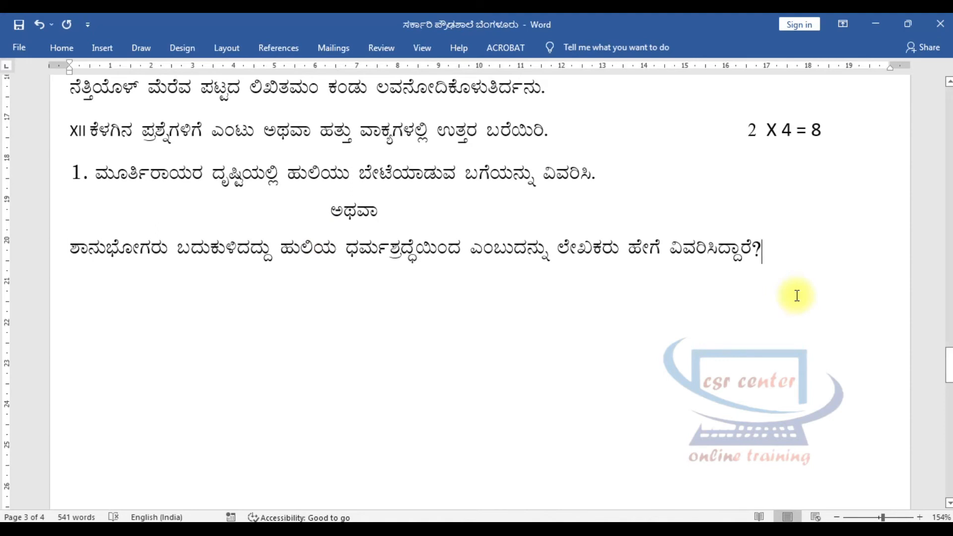
Add question 2 of section XII, "ನಾವು ಯಾವ ಸಂಕಲ್ಪ ಕೈಗೊಳ್ಳಬೇಕೆಂಬುದು ಕವಿ ಶಿವರುದ್ರಪ್ಪನವರ ಆಶಯವಾಗಿದೆ?".
key("Return")
type("2.")
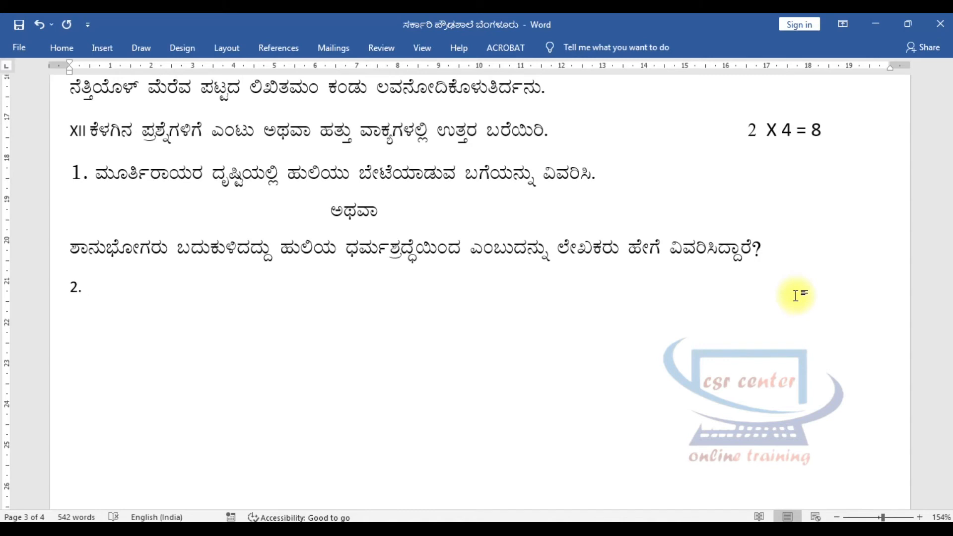
type("ನಾವು ಯಾವ ಸಂಕಲ್ಪ ಕೈಗೊಳ್ಳಬೇಕೆಂಬುದು ಕವಿ ಶಿವರುದ್ರಪ್ಪನವರ ಆಶಯವಾಗಿದೆ?")
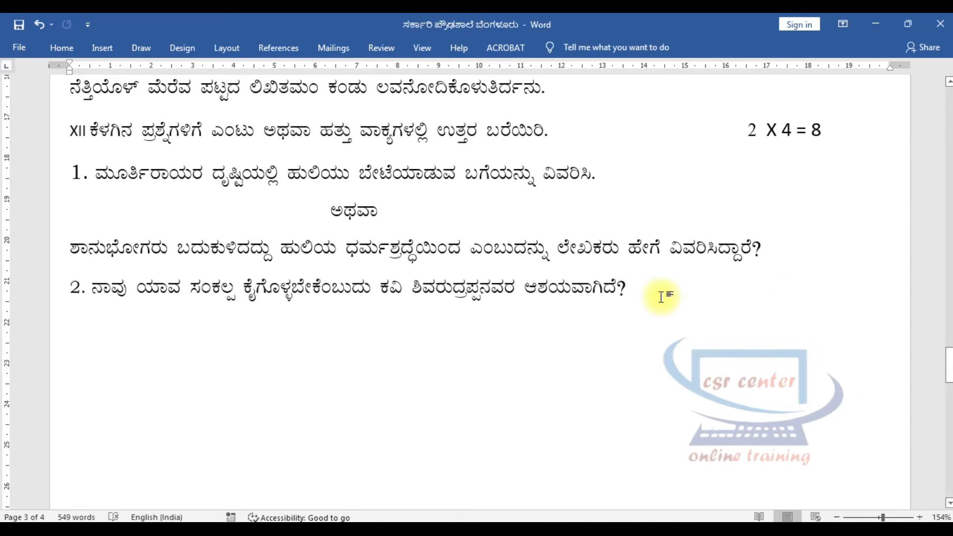
Add an indented "ಅಥವಾ" below question 2 and the alternative "ಸಂಕಲ್ಪ ಮತ್ತು ಅನುಷ್ಠಾನದ ಕುರಿತು ಕವಿ ಶಿವರುದ್ರಪ್ಪನವರ ಅಭಿಪ್ರಾಯವನ್ನು ವಿವರಿಸಿ.".
key("Return")
key("Tab")
key("Tab")
key("Tab")
key("Tab")
key("Tab")
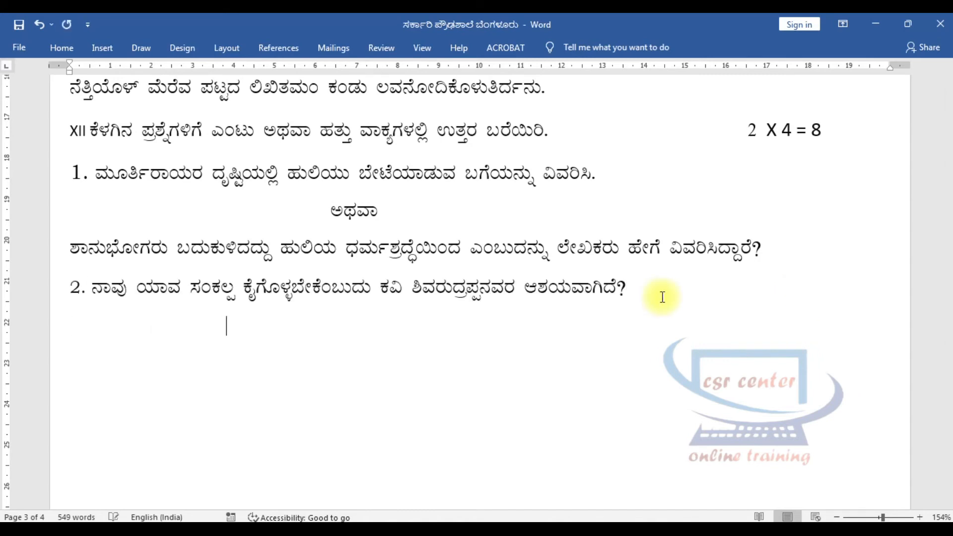
type("ಅಥವಾ")
key("Return")
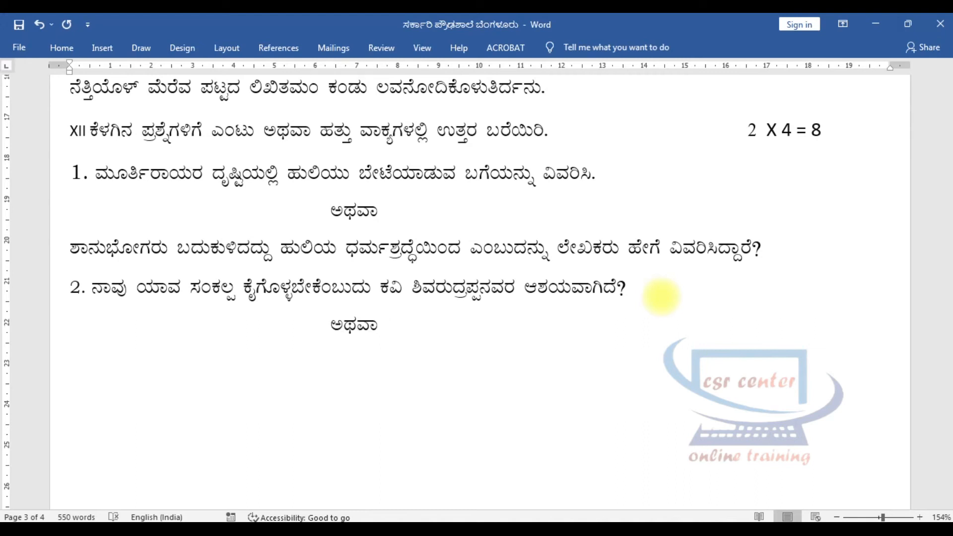
type("ಸಂಕಲ್ಪ ಮತ್ತು ಅನುಷ್ಠಾನದ ಕುರಿತು ಕವಿ ಶಿವರುದ್ರಪ್ಪನವರ ಅಭಿಪ್ರಾಯವನ್ನು ವಿವರಿಸಿ.")
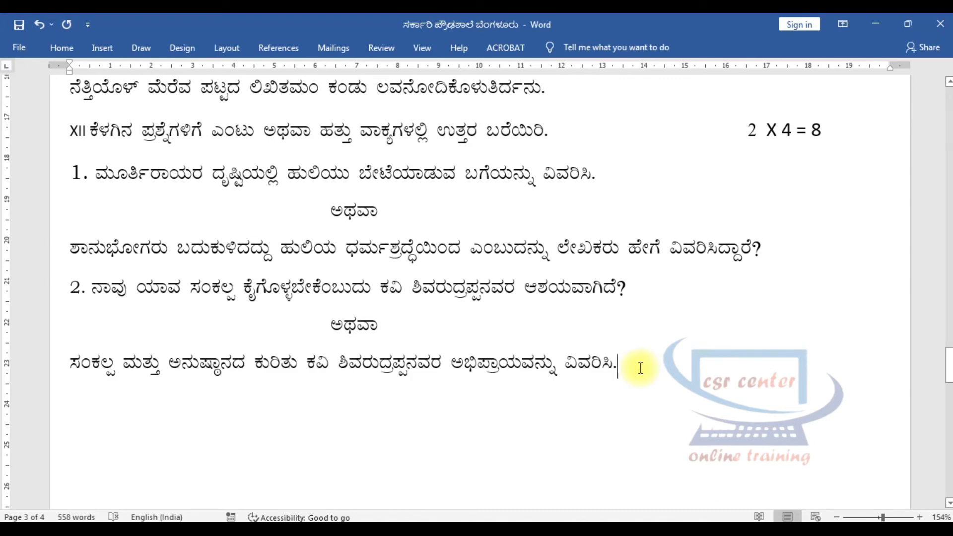
Start section XIII on a new line with the instruction "ಕೆಳಗಿನ ಗದ್ಯಭಾಗವನ್ನು ಮನಸ್ಸಿನಲ್ಲಿ ಓದಿಕೊಂಡು ಕೊಟ್ಟಿರುವ ಪ್ರಶ್ನೆಗಳಿಗೆ ಉತ್ತರ ಬರೆಯಿರಿ".
key("Return")
scroll(104, 337, "down", 3)
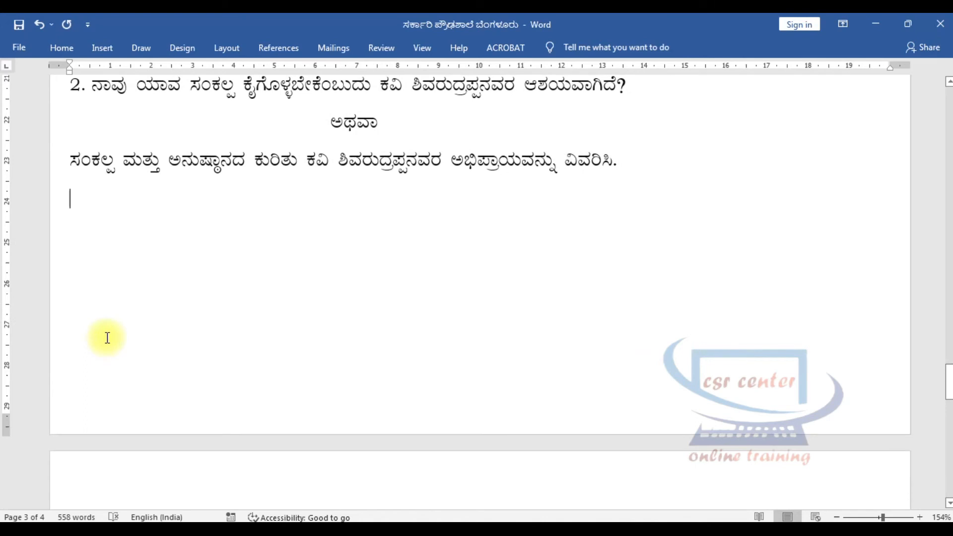
type("X")
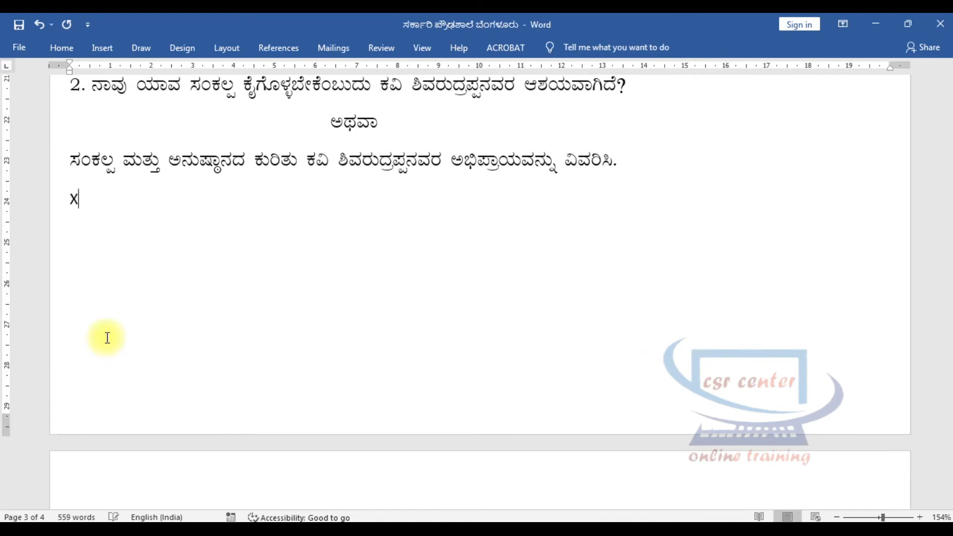
type("III")
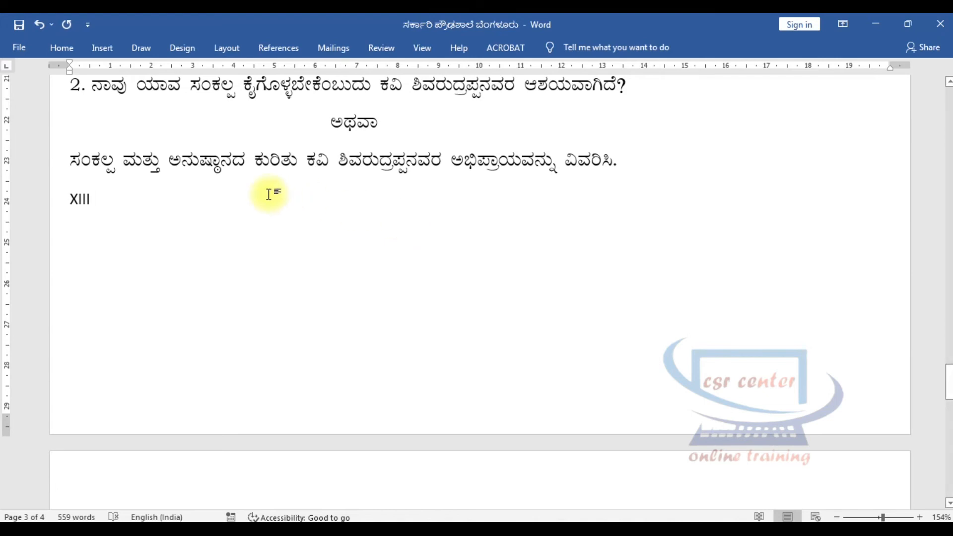
type("ಕೆಳಗಿನ ಗದ್ಯಭಾಗವನ್ನು ಮನಸ್ಸಿನಲ್ಲಿ ಓದಿಕೊಂಡು ಕೊಟ್ಟಿರುವ ಪ್ರಶ್ನೆಗಳಿಗೆ ಉತ್ತರ ಬರೆಯಿರಿ")
Add the marks "2 X 2 = 4" at the far end of the section XIII instruction line.
key("Tab")
key("Tab")
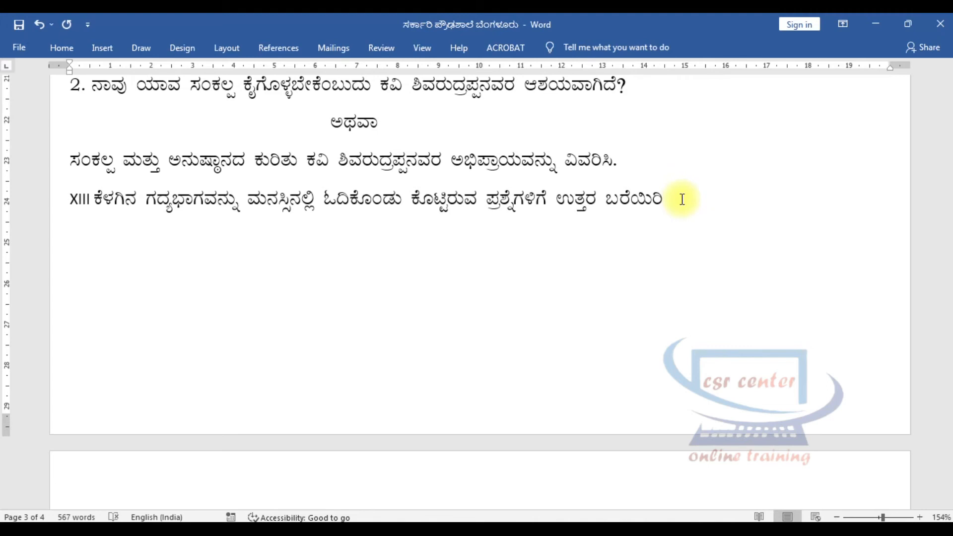
type("2 X")
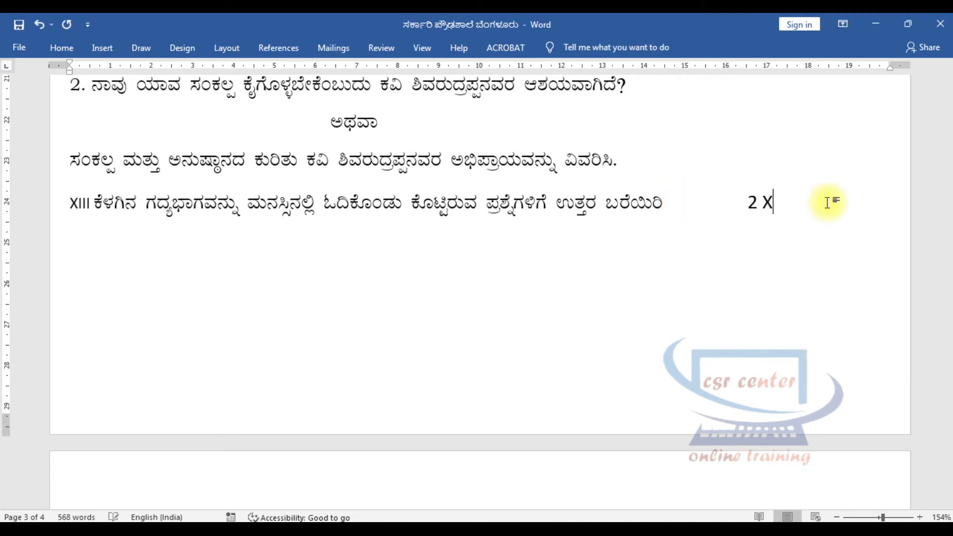
type(" 2 = 4")
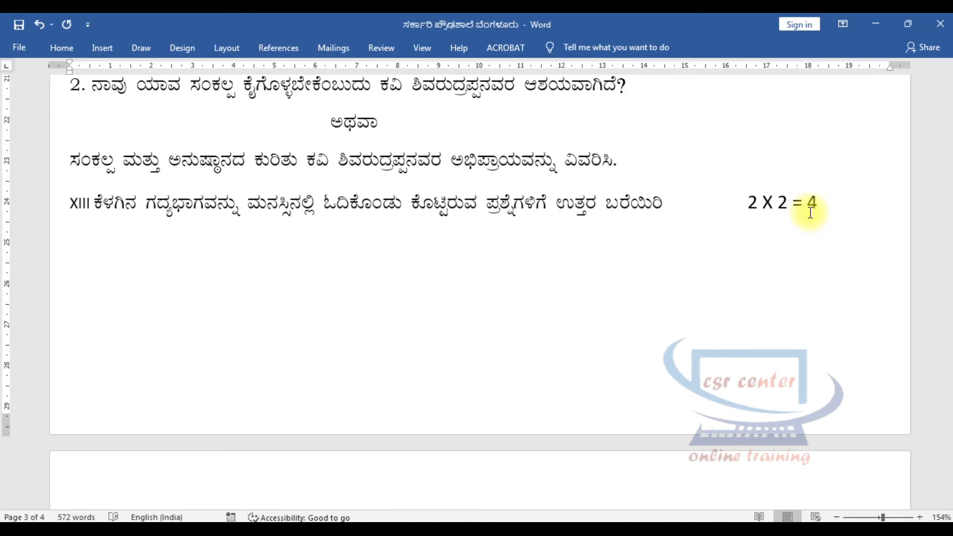
Add item 1 of section XIII, the prose passage beginning "ದೈನ್ಯದ ಬುಡದಲ್ಲಿ ಭಯವಿದೆ.", followed by the label "ಪ್ರಶ್ನೆಗಳು", without automatic numbering.
key("Return")
type("1.")
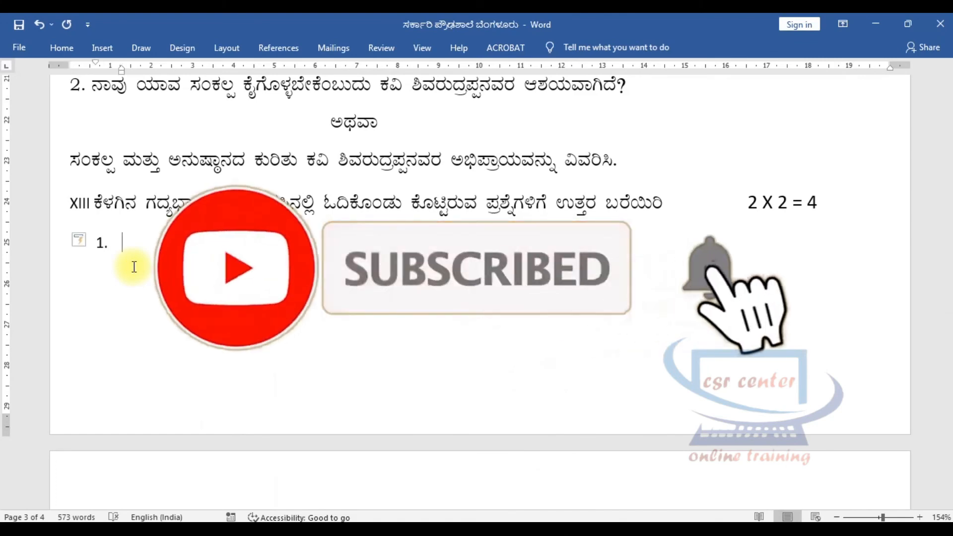
key("ctrl+z")
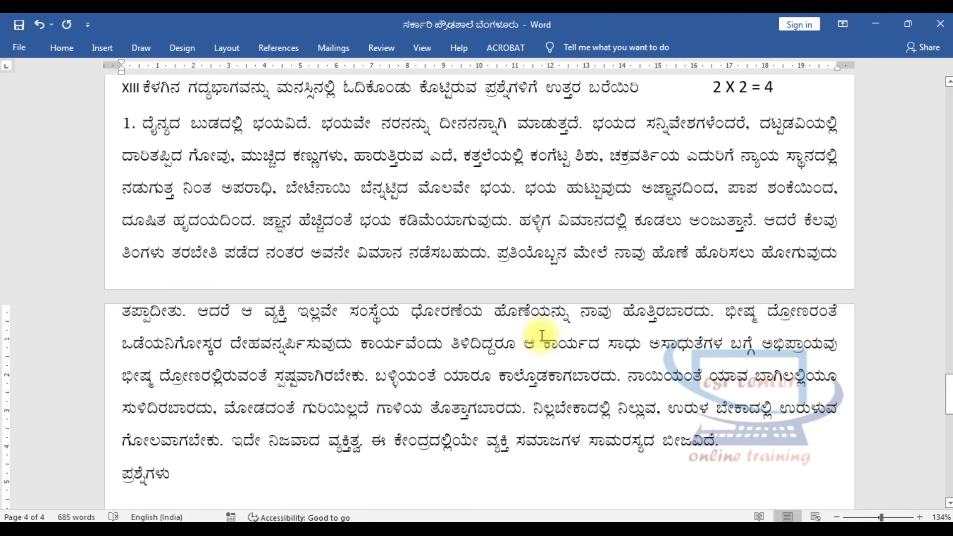
Add the first passage question, "1. ನಿಜವಾದ ವ್ಯಕ್ತಿತ್ವ ಎಂಬುದು ಹೇಗಿರಬೇಕು?", below "ಪ್ರಶ್ನೆಗಳು" without automatic numbering.
key("Return")
type("1")
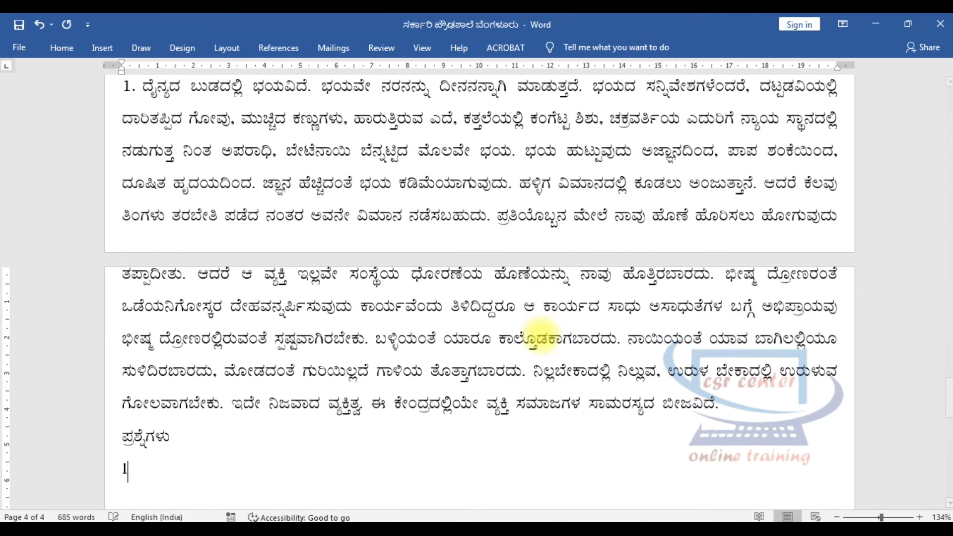
type(".")
key("ctrl+z")
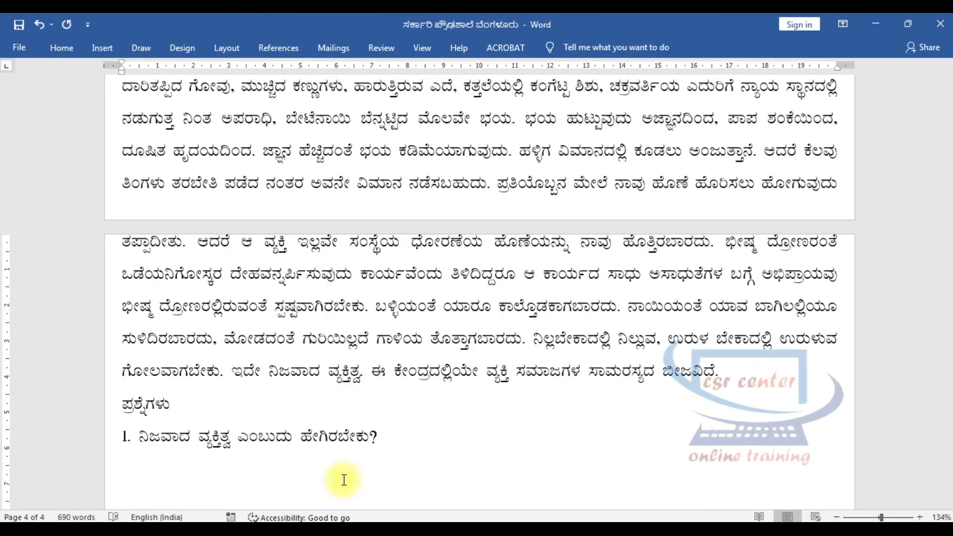
key("Return")
Add the second passage question, "2. ಭಯದ ಬೇರೆ ಬೇರೆ ಸನ್ನಿವೇಶಗಳನ್ನು ಪಟ್ಟಿ ಮಾಡಿ.", and start a new line below it.
type("2.")
type("ಭಯದ ಬೇರೆ ಬೇರೆ ಸನ್ನಿವೇಶಗಳನ್ನು ಪಟ್ಟಿ ಮಾಡಿ.")
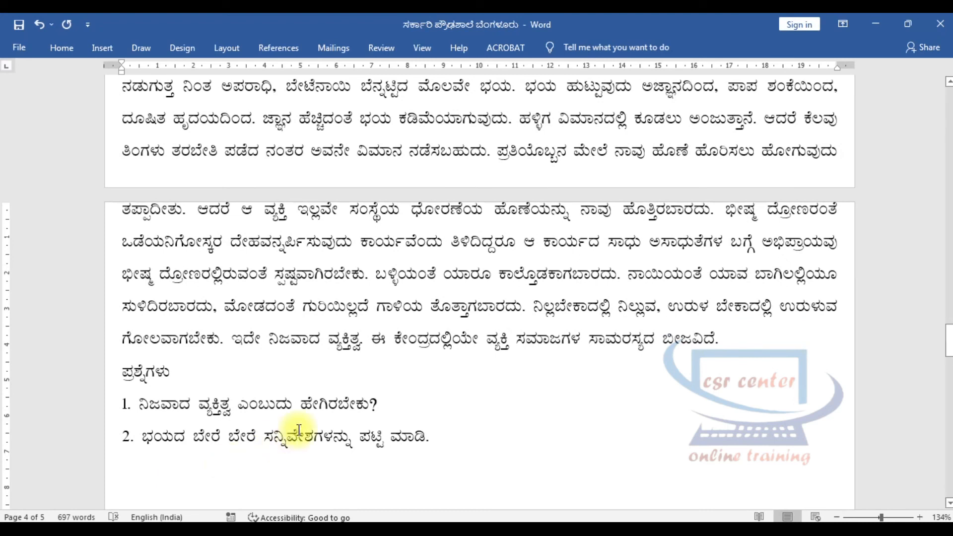
left_click(335, 479)
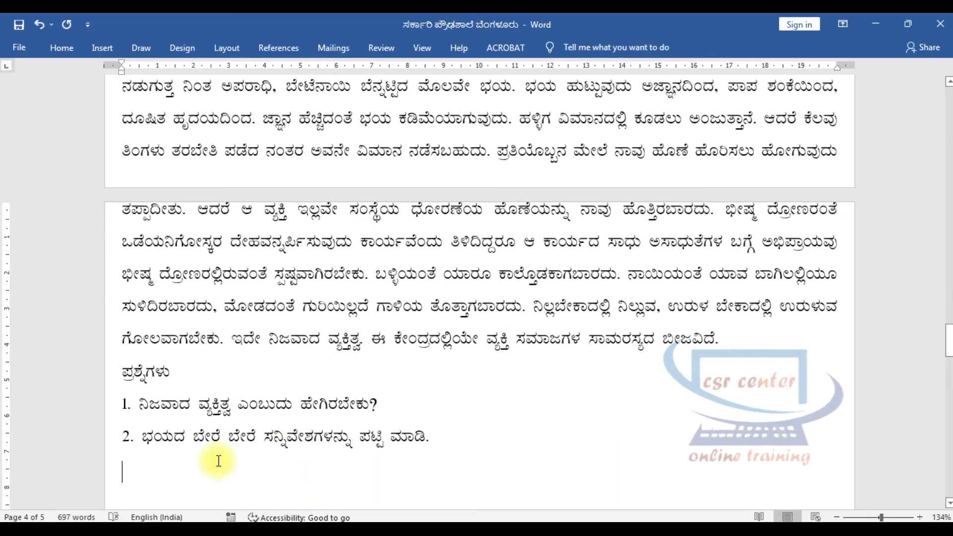
scroll(284, 364, "down", 5)
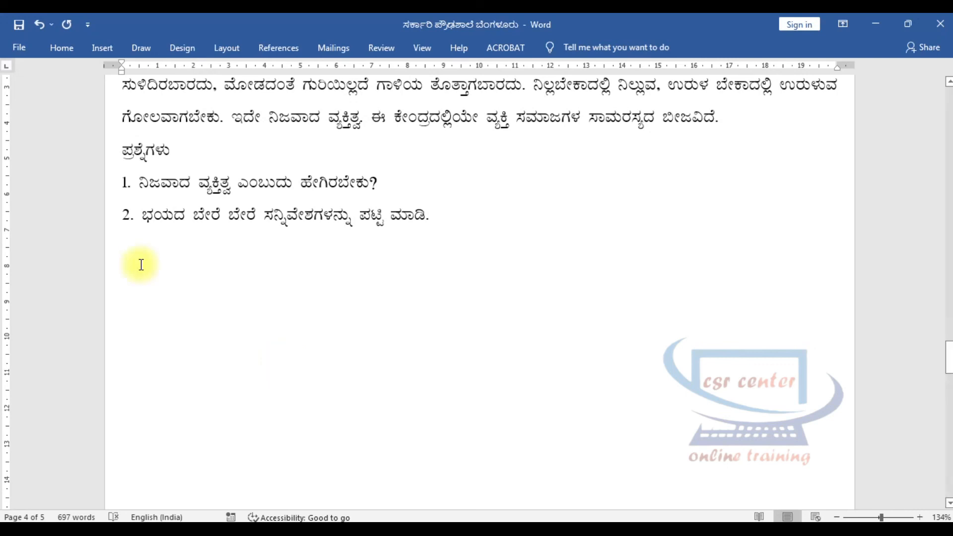
Add the instruction line "XIV ಕೆಳಗಿನ ಯಾವುದಾದರೂ ಒಂದಕ್ಕೆ ಕೊಟ್ಟಿರುವ ಮಾಹಿತಿಯನ್ನು ಆಧರಿಸಿ ಪತ್ರ ಬರೆಯಿರಿ" with the marks "1 X 5 = 5" at its far end.
type("X")
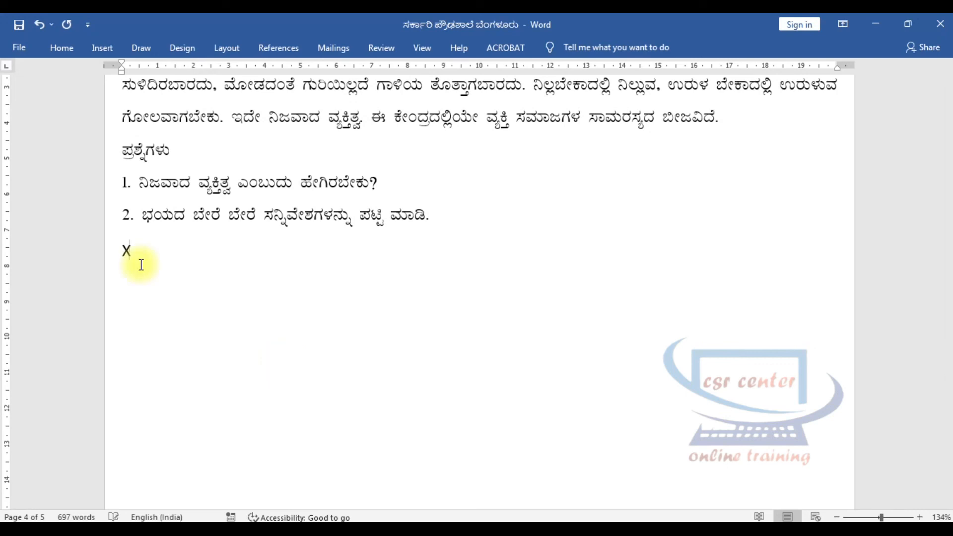
type("IV")
type("ಕೆಳಗಿನ ಯಾವುದಾದರೂ ಒಂದಕ್ಕೆ ಕೊಟ್ಟಿರುವ ಮಾಹಿತಿಯನ್ನು ಆಧರಿಸಿ ಪತ್ರ ಬರೆಯಿರಿ")
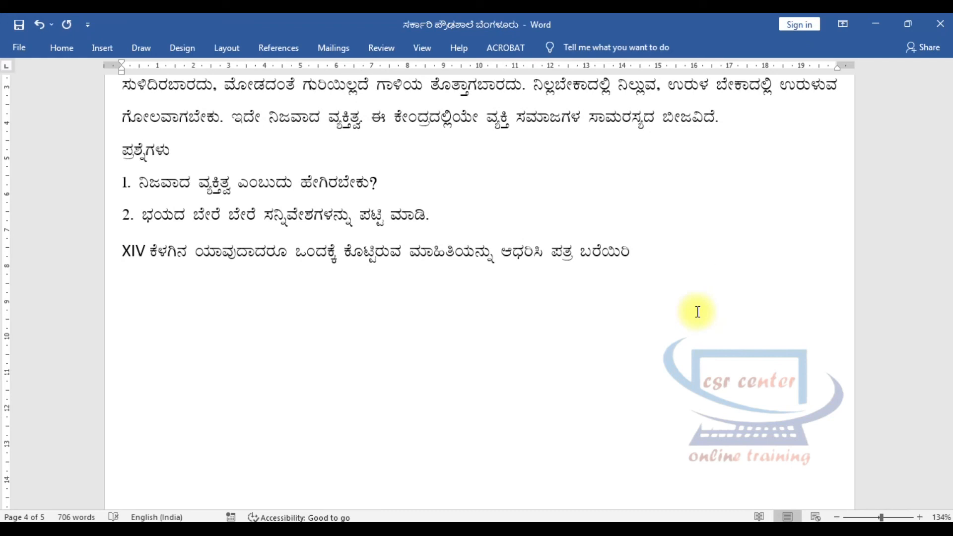
type("1")
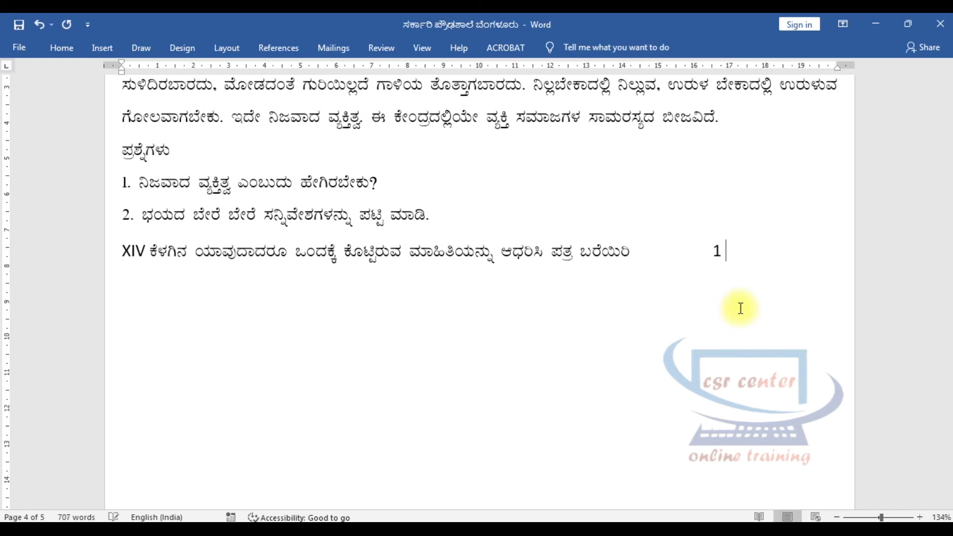
type(" X 5 = 5")
Add item 1 of section XIV without automatic numbering: the health check-up request letter, "ಅಥವಾ", and the parents' meeting invitation letter, followed by a new line.
key("Return")
type("1.")
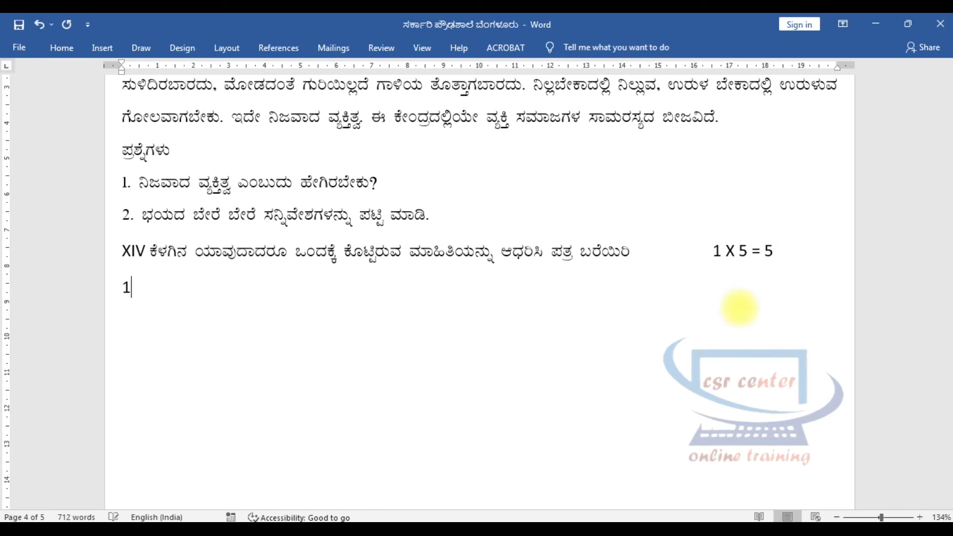
key("ctrl+z")
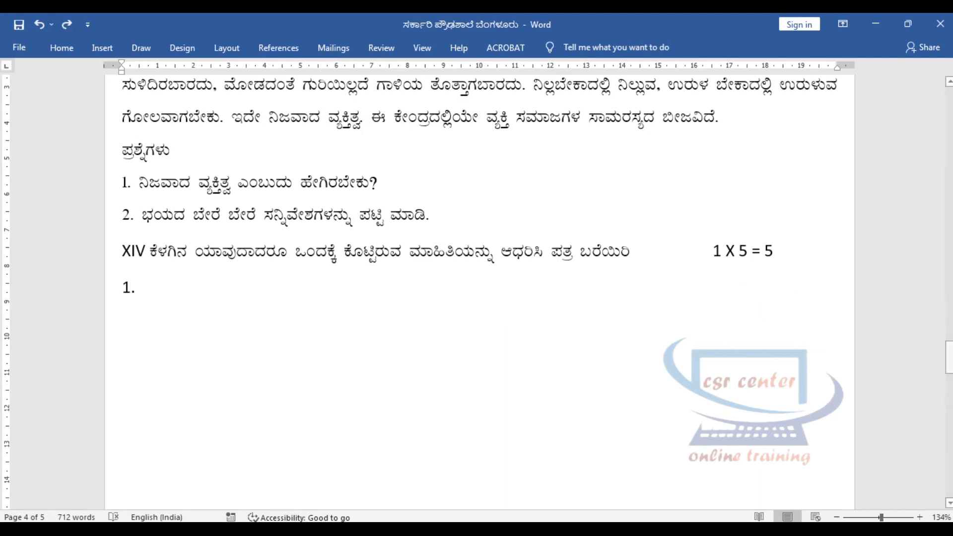
key("ctrl+v")
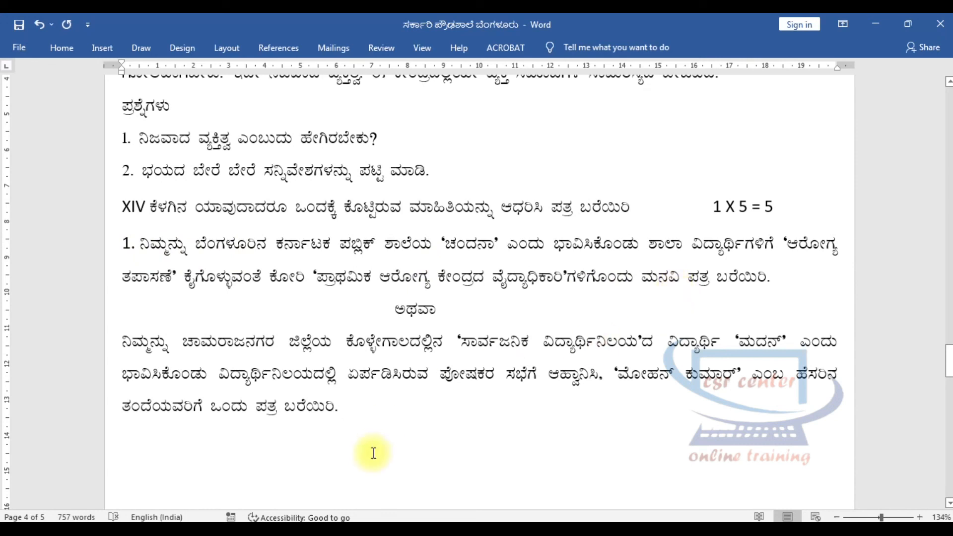
key("Return")
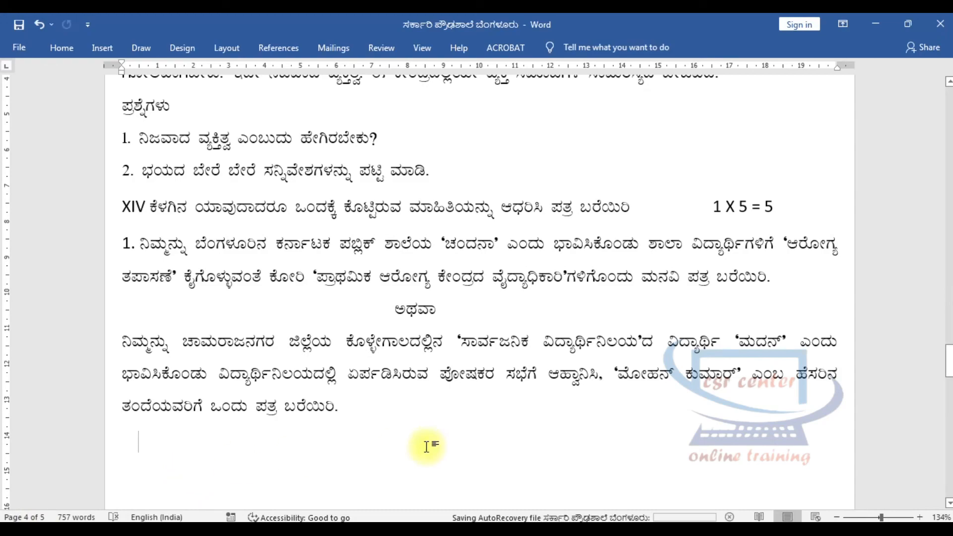
Review the question paper from its heading on the first page down through the opening sections.
scroll(426, 447, "up", 10)
scroll(429, 447, "up", 15)
scroll(428, 447, "up", 15)
scroll(428, 447, "up", 12)
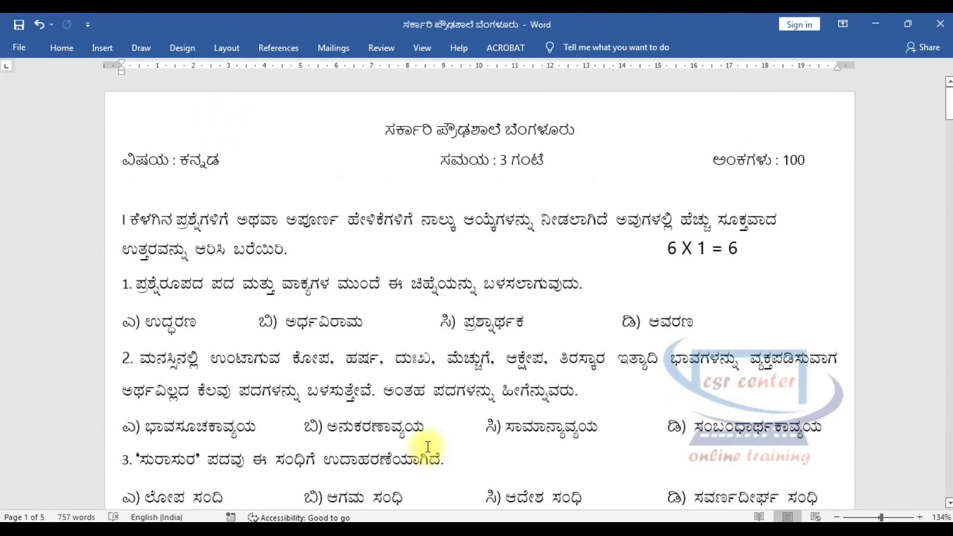
scroll(428, 447, "down", 12)
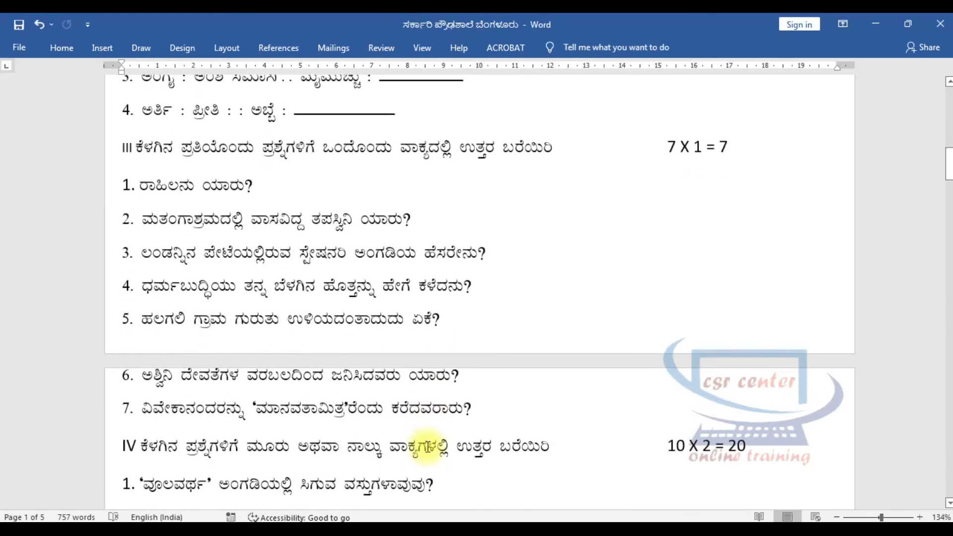